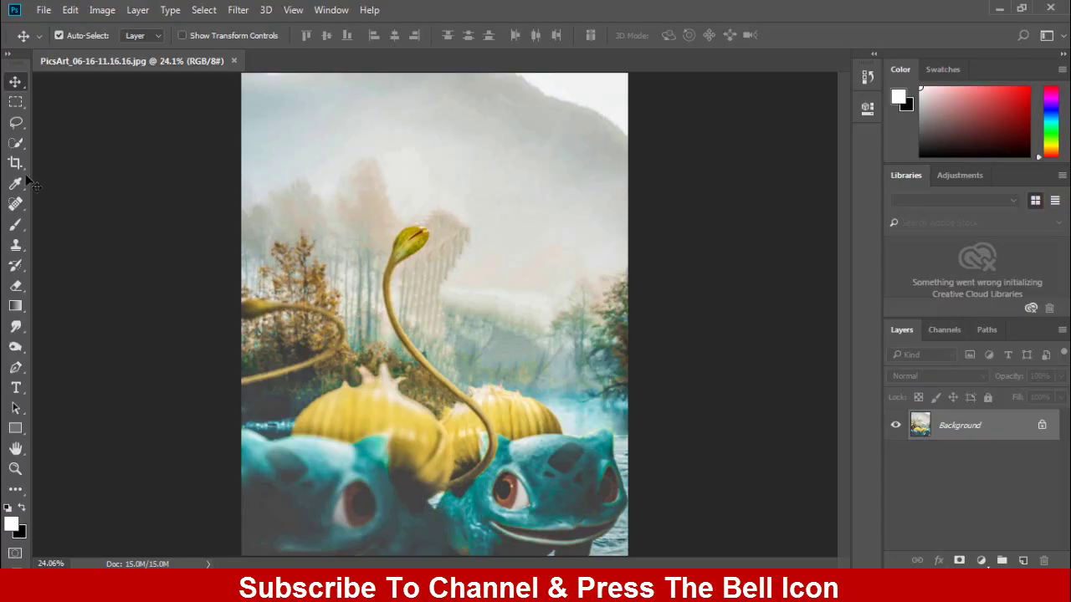
Step: Start adding the child photo through File > Place Linked
left_click(44, 10)
left_click(79, 301)
double_click(441, 153)
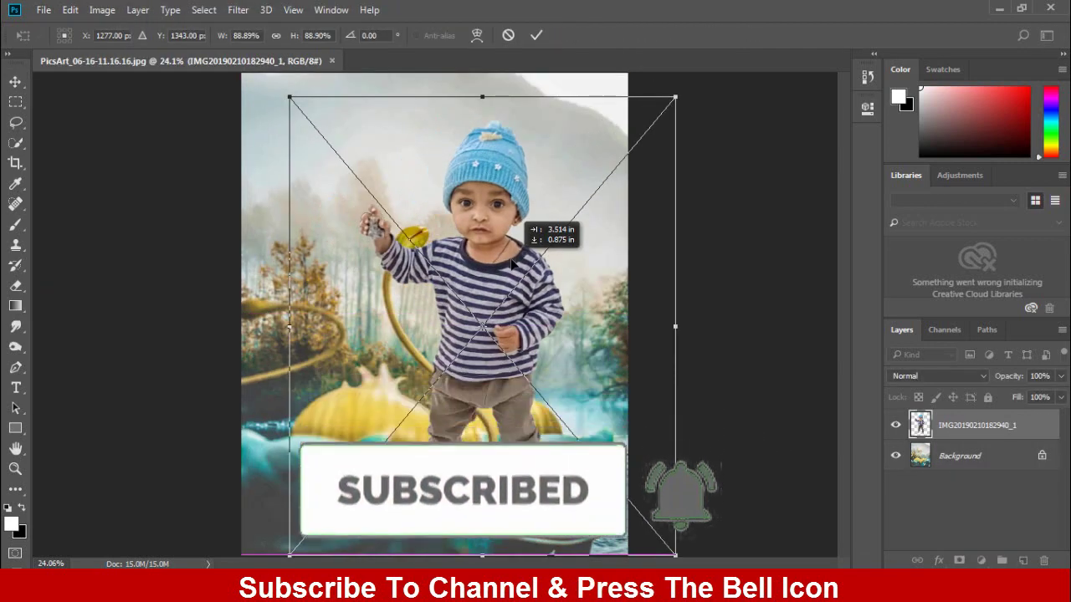
left_click_drag(676, 98, 628, 134)
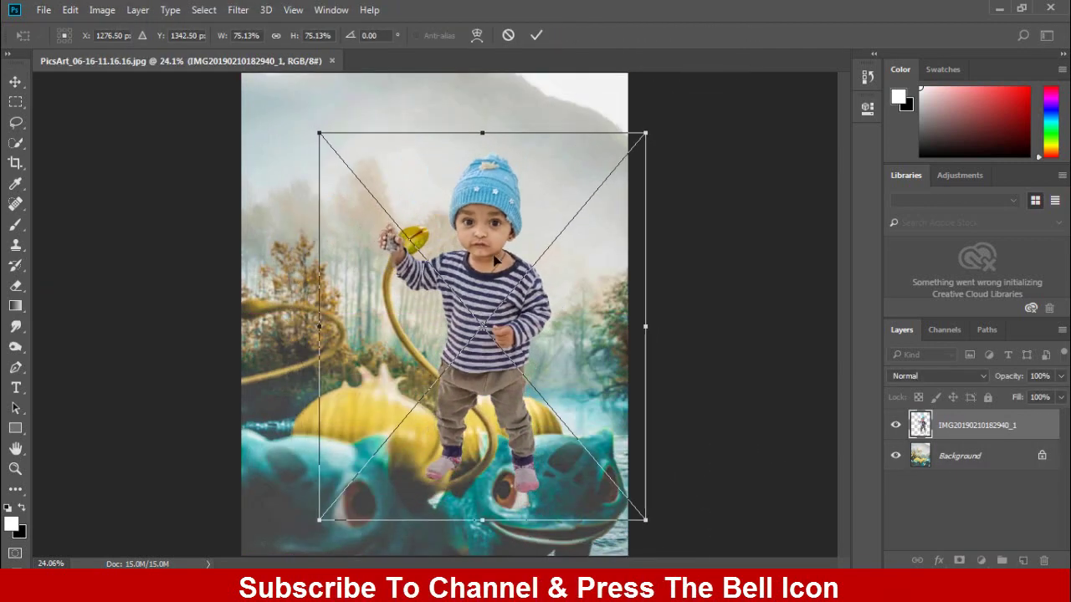
mouse_move(502, 244)
left_mouse_down()
mouse_move(479, 264)
mouse_move(490, 274)
mouse_move(440, 268)
mouse_move(475, 263)
mouse_move(480, 248)
left_mouse_up()
key("Return")
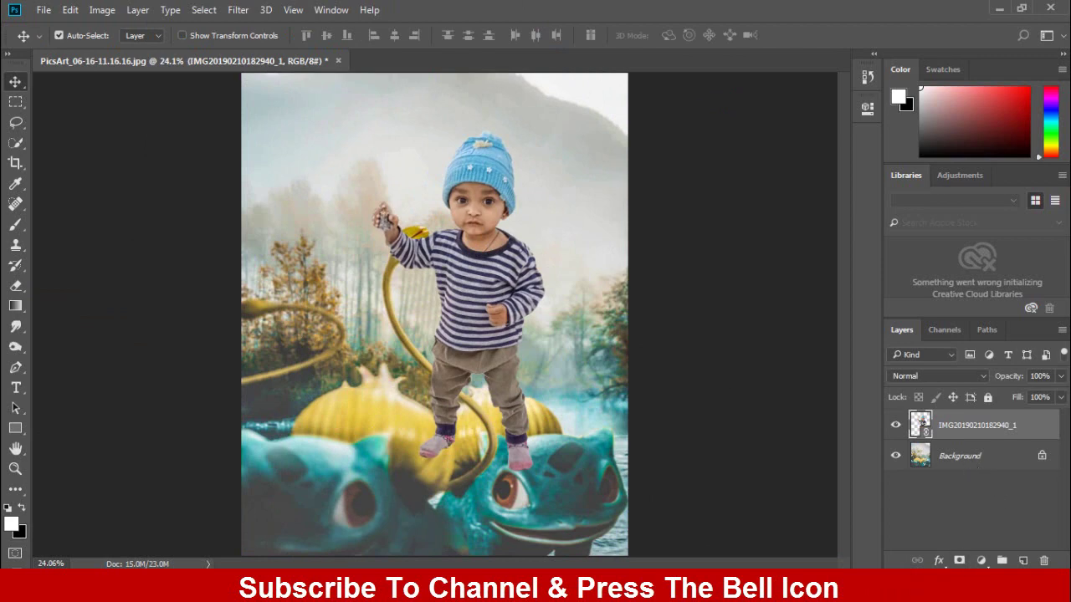
Step: Rasterize the child layer, add a layer mask, and make it semi-transparent
right_click(948, 428)
left_click(653, 375)
left_click(959, 560)
left_click(15, 224)
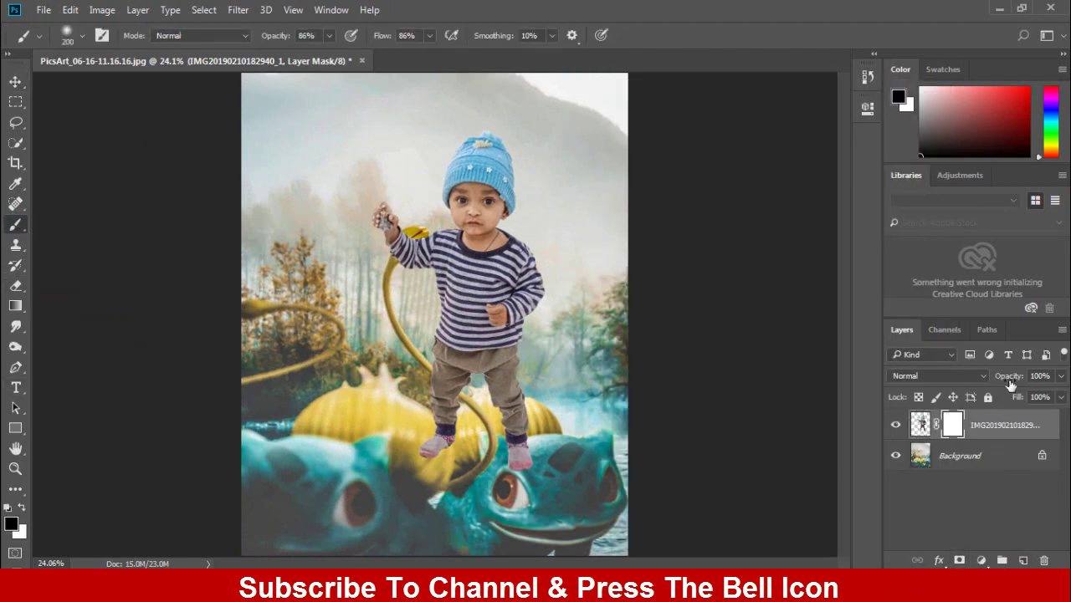
left_click_drag(1010, 383, 813, 412)
key("ctrl+plus")
key("ctrl+plus")
key("ctrl+plus")
key("ctrl+plus")
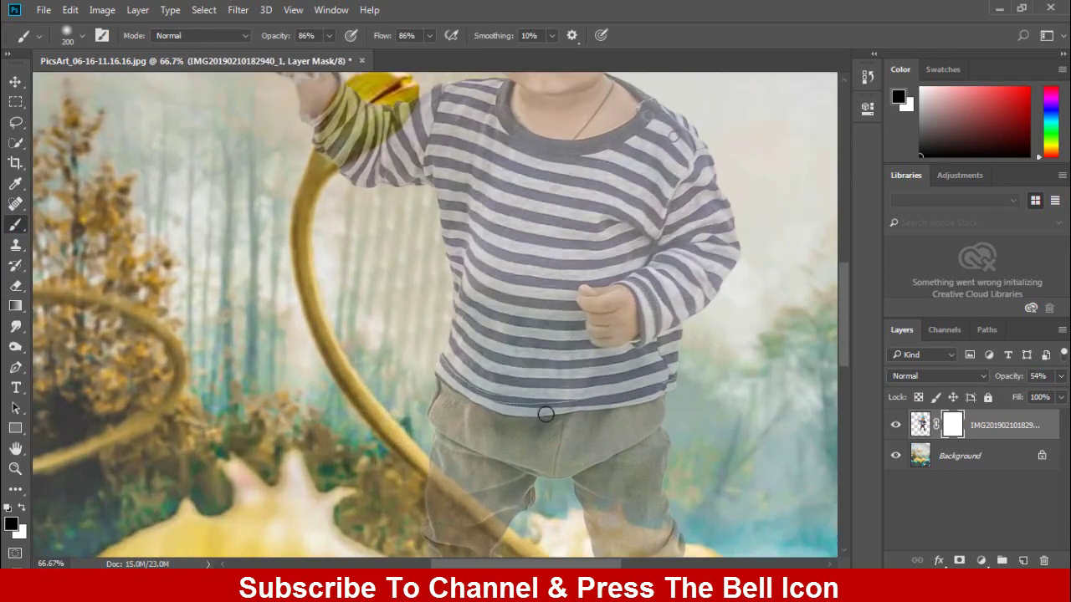
scroll(554, 480, "down", 5)
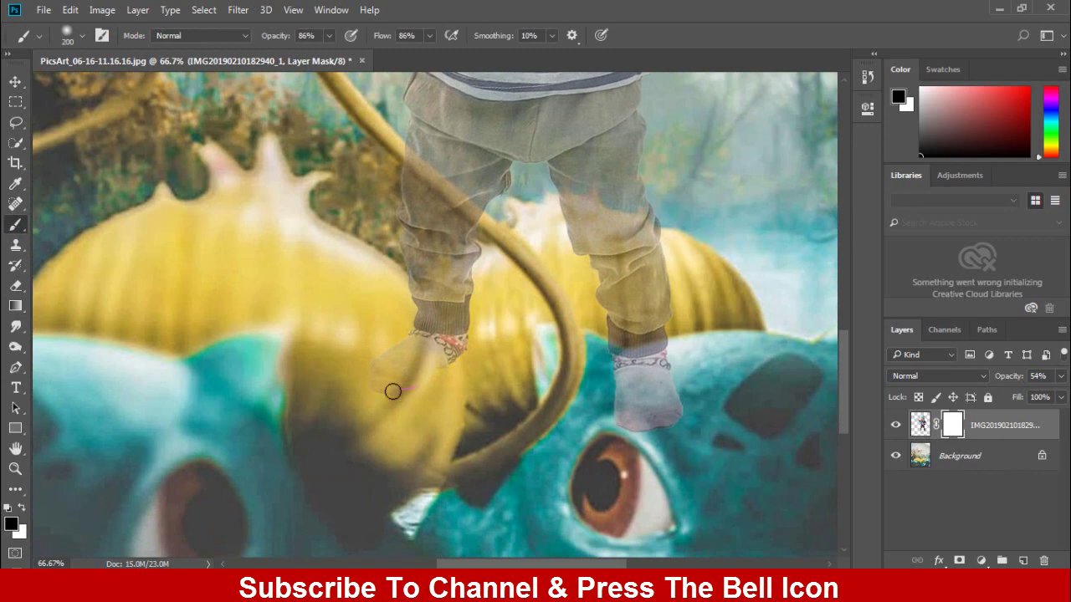
Step: Select a soft round brush from the brush presets
left_click(81, 35)
left_click_drag(232, 337, 228, 195)
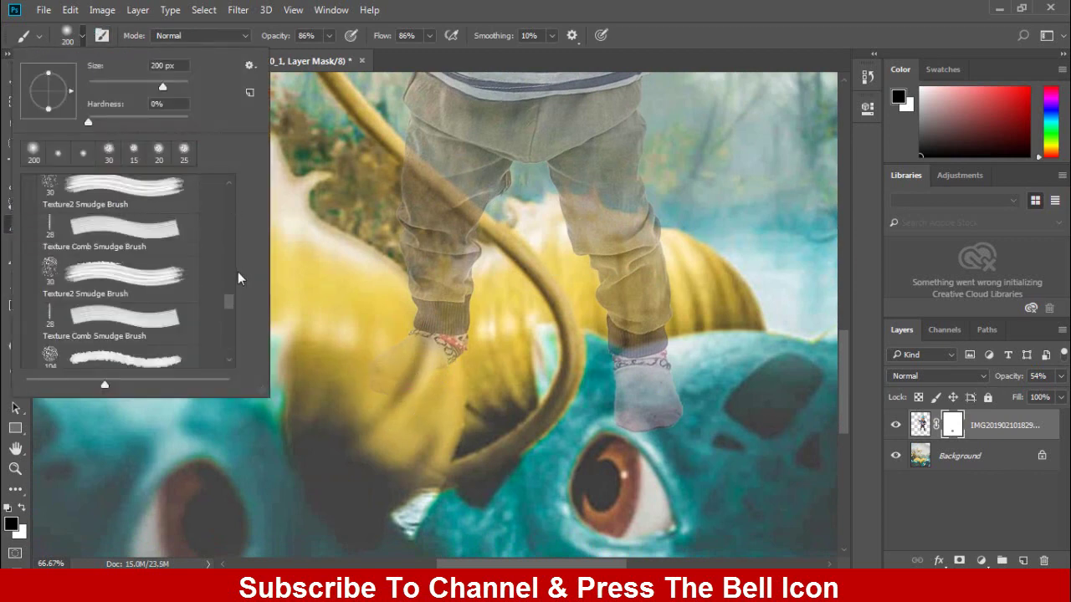
left_click(137, 223)
key("Return")
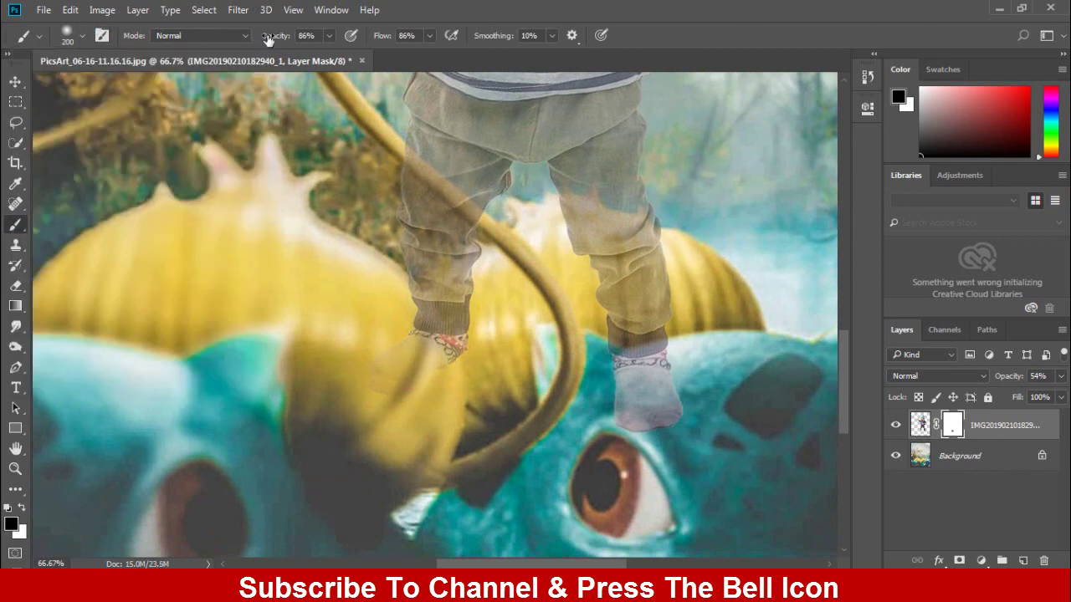
Step: Mask out the child's socks, trouser cuffs and feet behind the bulb, opacity 38%
mouse_move(393, 401)
left_mouse_down()
mouse_move(447, 348)
mouse_move(419, 312)
left_mouse_up()
key("bracketleft")
key("bracketleft")
key("bracketleft")
key("bracketleft")
key("bracketleft")
key("bracketleft")
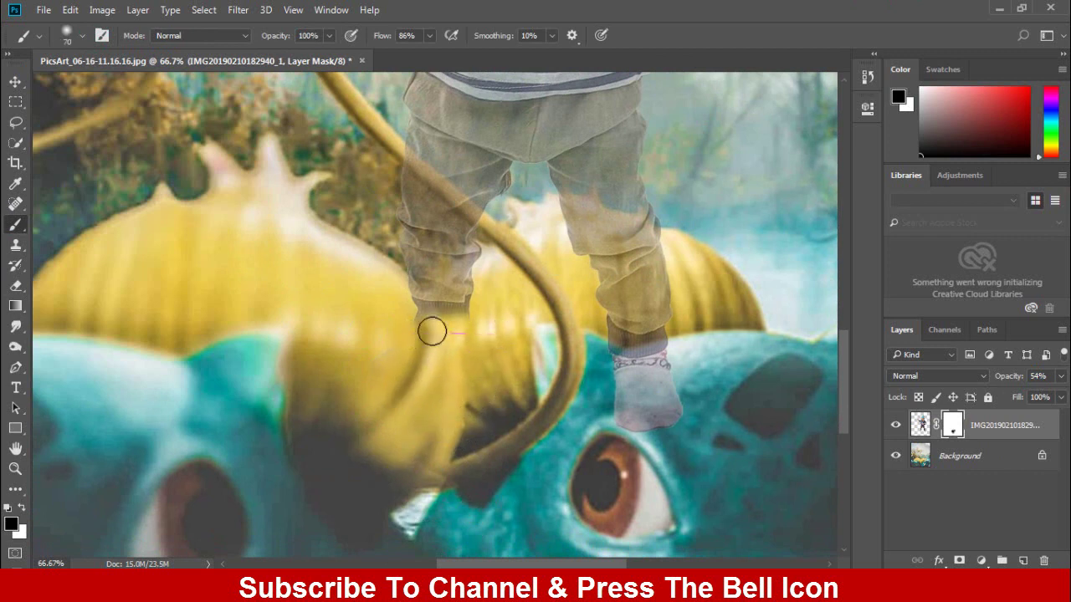
left_click_drag(1011, 378, 998, 378)
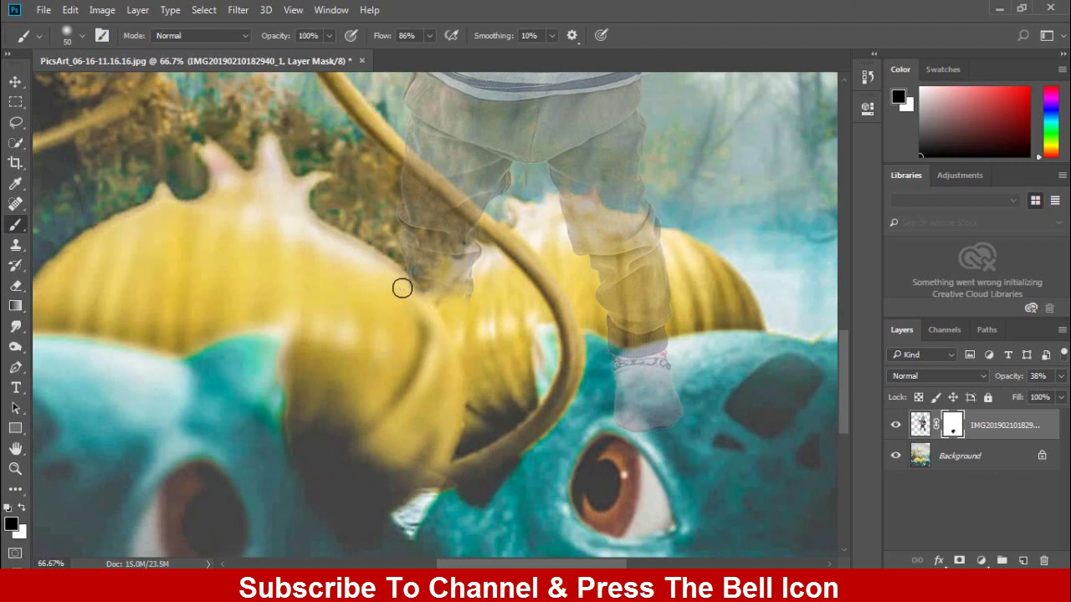
left_click_drag(437, 312, 484, 268)
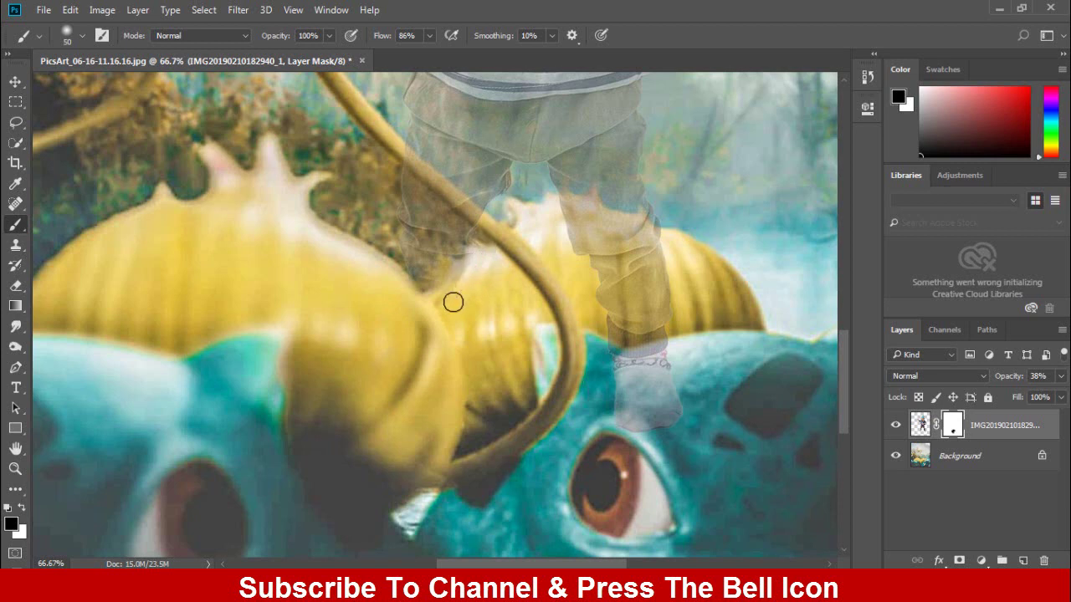
key("bracketright")
key("bracketright")
key("bracketright")
mouse_move(653, 406)
left_mouse_down()
mouse_move(662, 411)
mouse_move(642, 360)
mouse_move(615, 333)
mouse_move(653, 289)
mouse_move(640, 251)
mouse_move(602, 259)
mouse_move(582, 244)
left_mouse_up()
key("bracketleft")
key("bracketleft")
key("bracketleft")
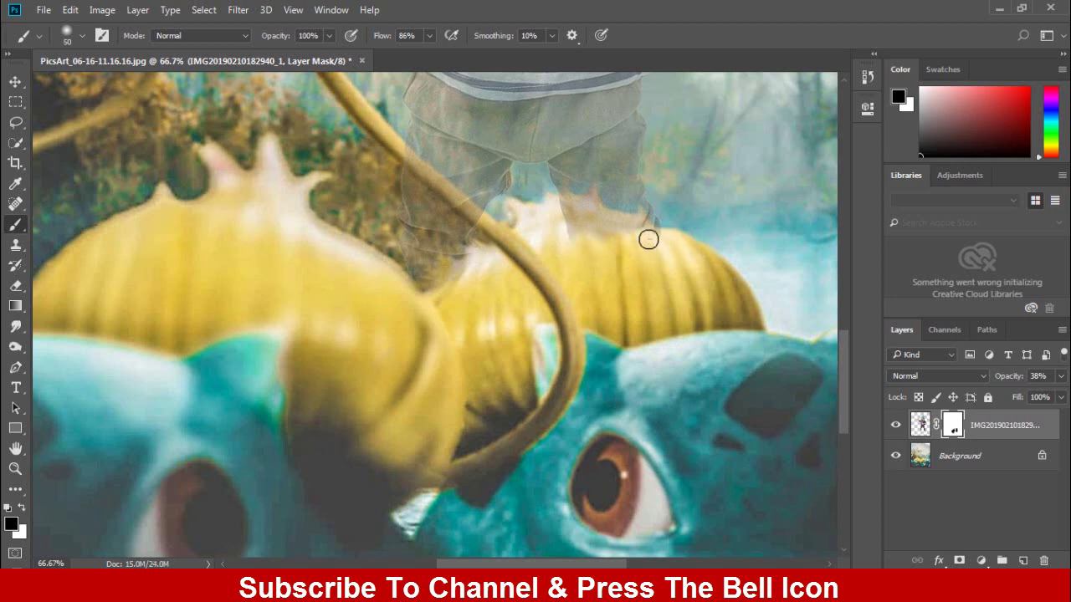
left_click_drag(658, 240, 562, 210)
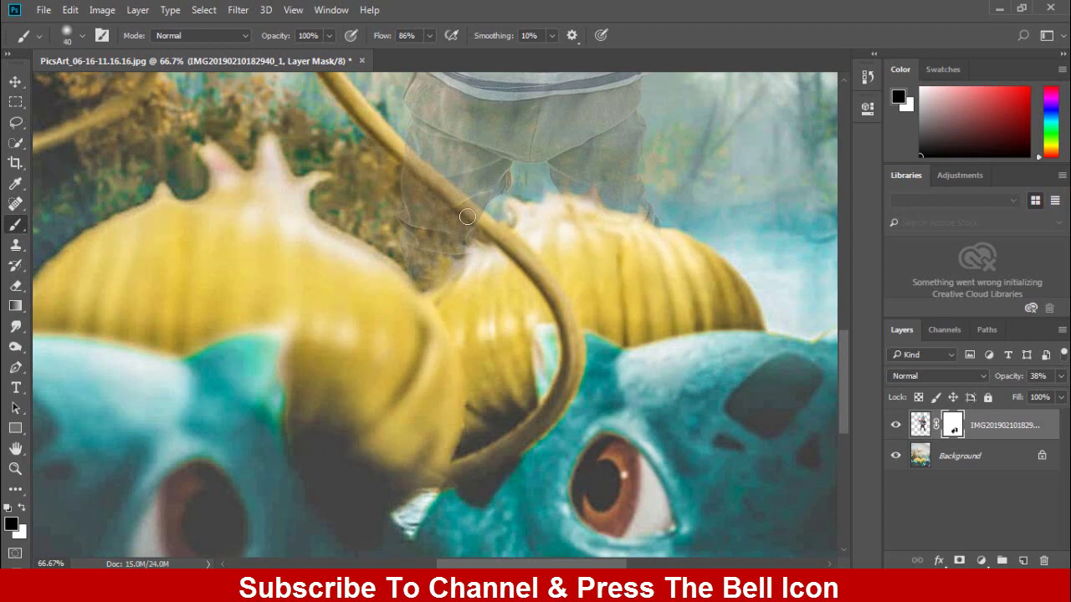
Step: Mask the child so the stalk's upper edge overlaps his trousers
scroll(487, 213, "up", 1)
left_click_drag(476, 161, 443, 277)
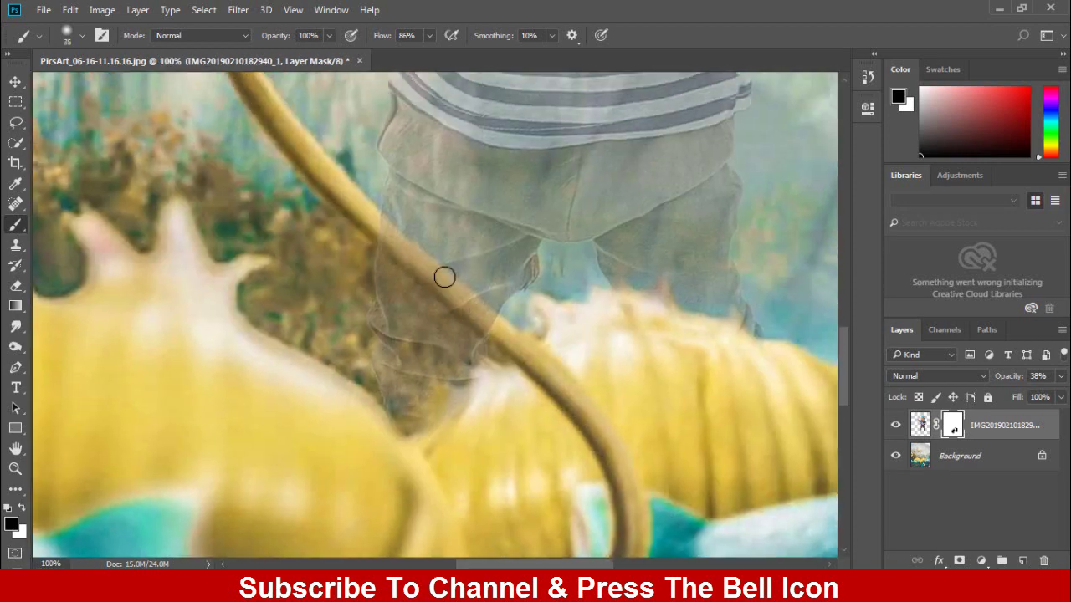
scroll(443, 277, "up", 1)
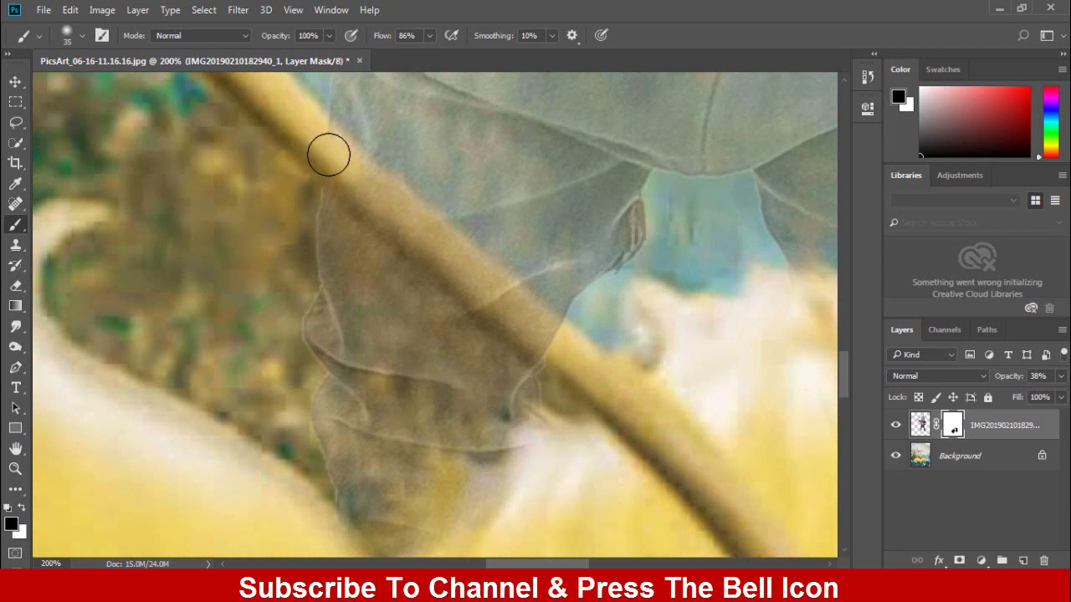
key("bracketleft")
mouse_move(326, 163)
left_mouse_down()
mouse_move(502, 298)
mouse_move(474, 277)
mouse_move(547, 354)
mouse_move(547, 330)
mouse_move(533, 318)
mouse_move(574, 361)
left_mouse_up()
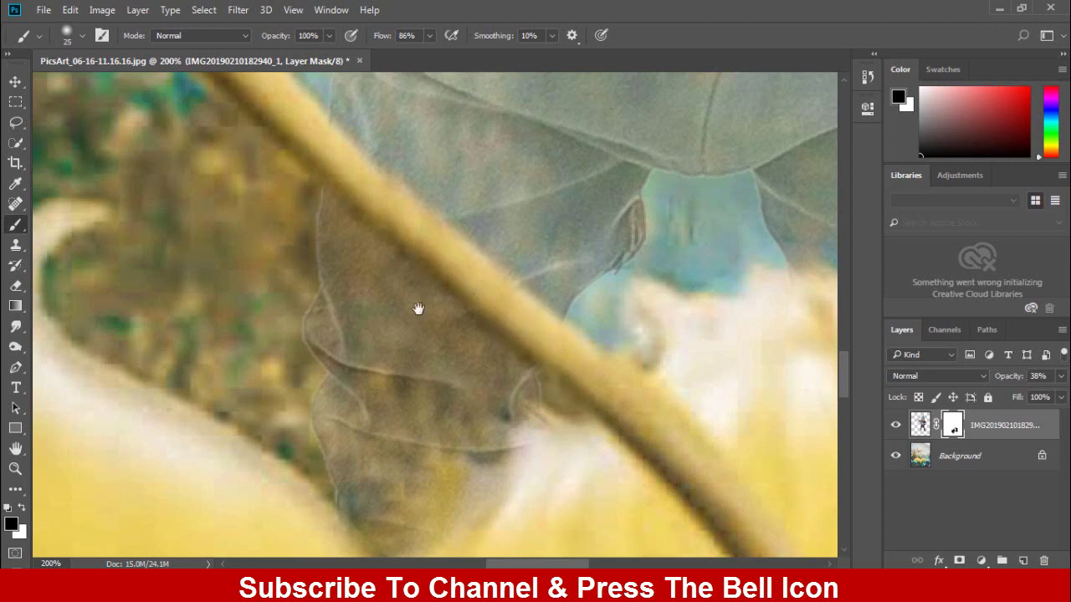
Step: Bring the stalk in front of the sleeve, then restore the child layer to 100% opacity
scroll(419, 309, "up", 5)
scroll(502, 488, "up", 5)
scroll(407, 428, "up", 3)
mouse_move(337, 344)
left_mouse_down()
mouse_move(272, 377)
mouse_move(289, 338)
mouse_move(293, 259)
mouse_move(292, 270)
mouse_move(353, 201)
left_mouse_up()
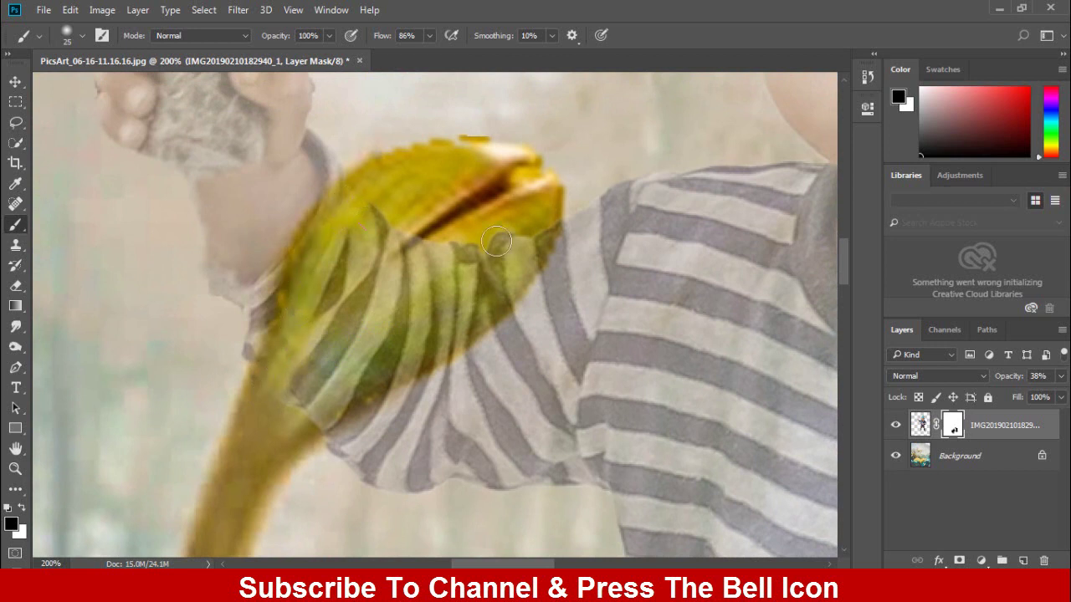
mouse_move(497, 242)
left_mouse_down()
mouse_move(422, 259)
mouse_move(460, 280)
mouse_move(527, 238)
mouse_move(531, 247)
mouse_move(469, 318)
mouse_move(494, 251)
mouse_move(439, 348)
mouse_move(368, 372)
mouse_move(377, 376)
mouse_move(318, 419)
mouse_move(373, 377)
left_mouse_up()
mouse_move(325, 412)
left_mouse_down()
mouse_move(301, 368)
mouse_move(322, 306)
mouse_move(369, 268)
mouse_move(361, 331)
mouse_move(394, 318)
mouse_move(339, 347)
left_mouse_up()
key("ctrl+0")
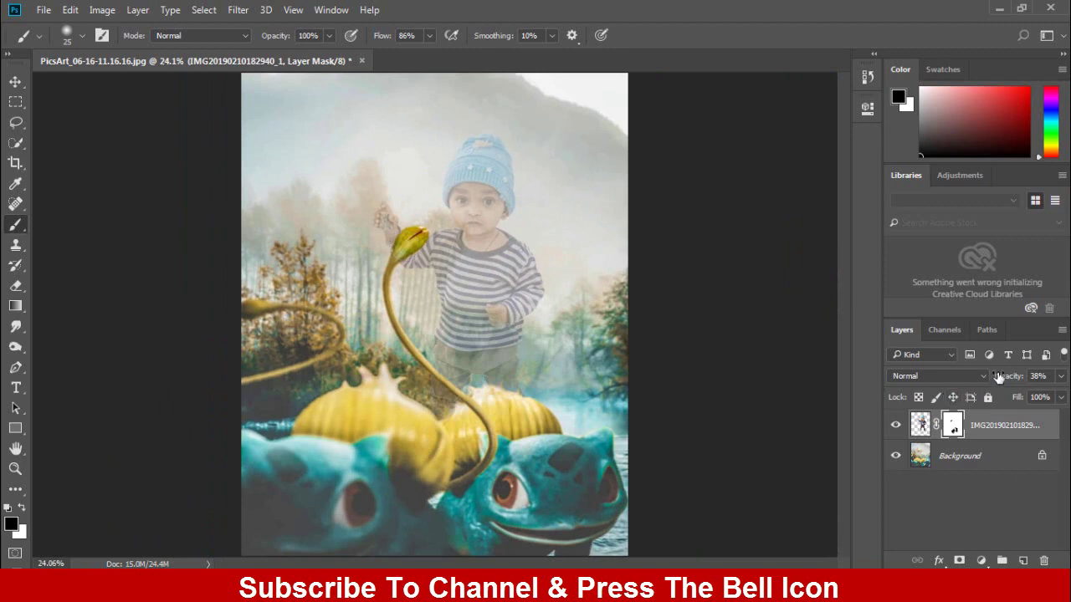
left_click_drag(998, 377, 1007, 382)
Step: Save as PicsArt_06-16-11.16.16.psd in Photoshop format and check the child's legs close up
key("ctrl+shift+s")
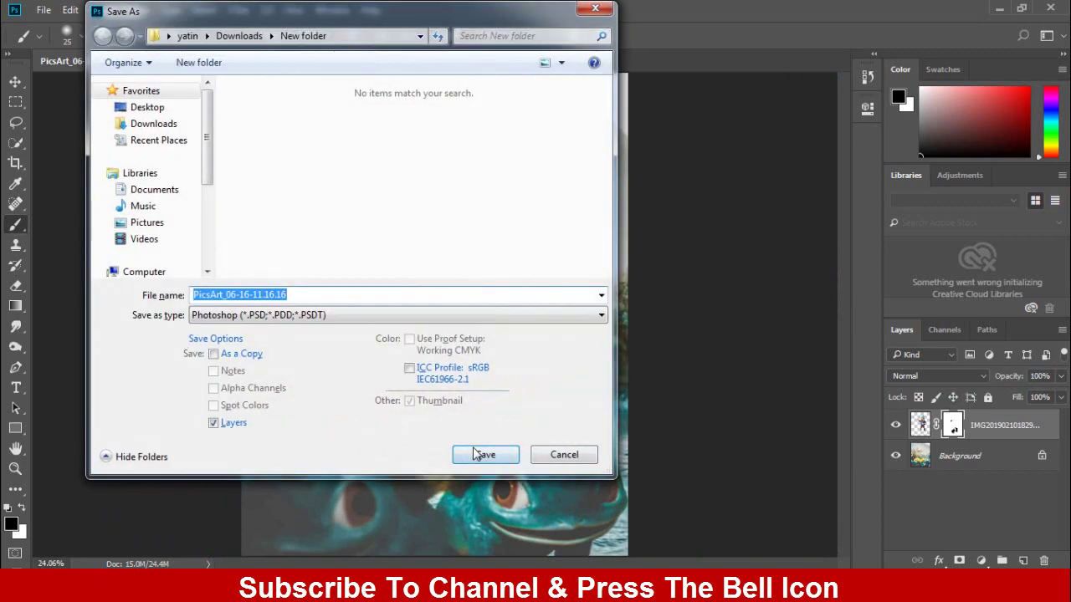
left_click(483, 455)
key("ctrl+plus")
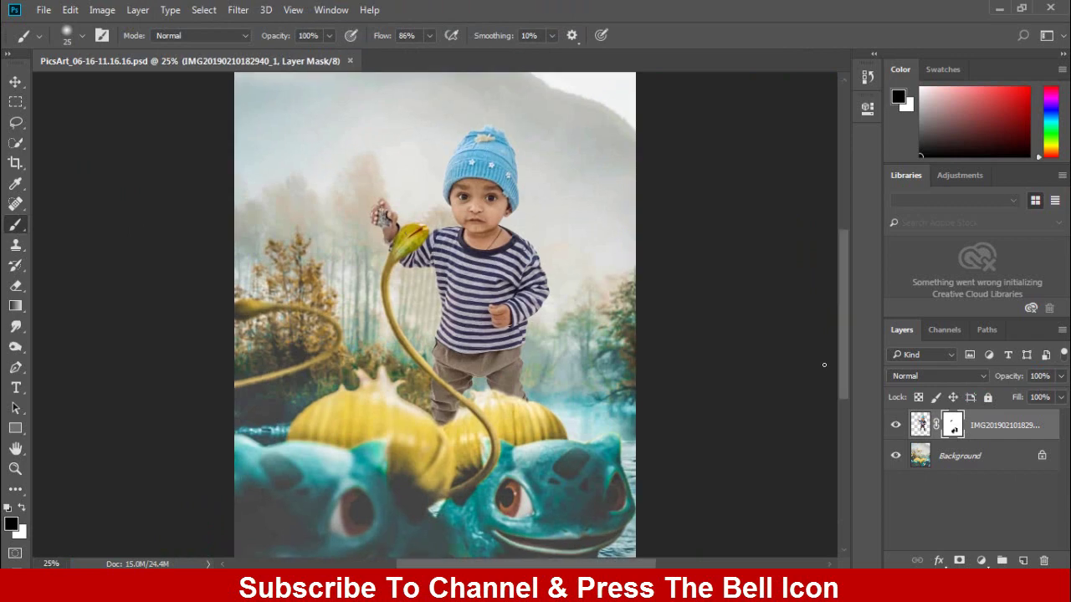
key("ctrl+plus")
key("ctrl+plus")
left_click_drag(648, 327, 630, 293)
scroll(630, 293, "down", 5)
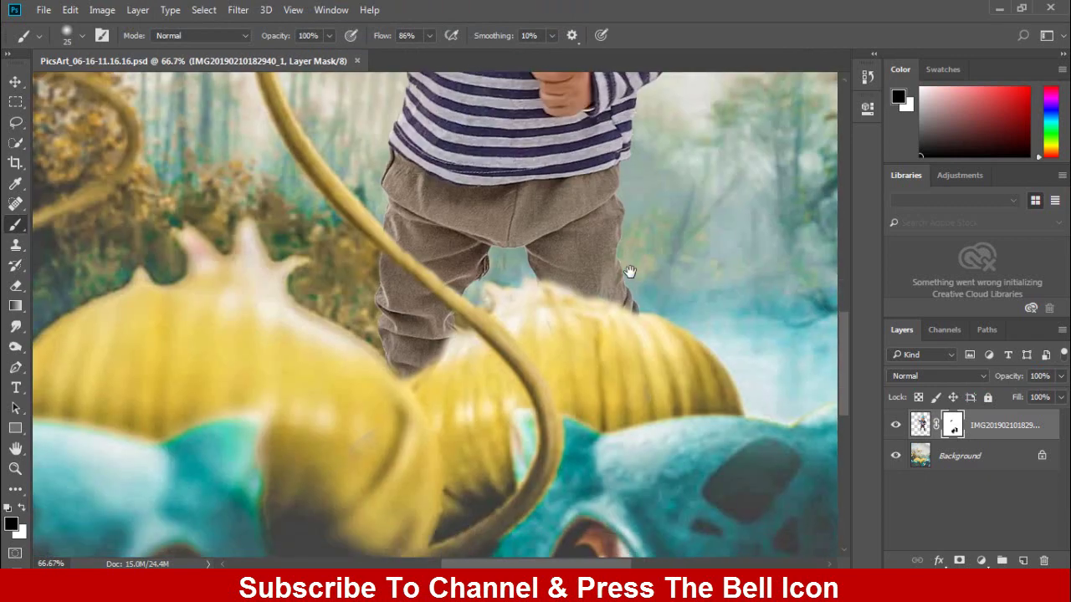
key("ctrl+0")
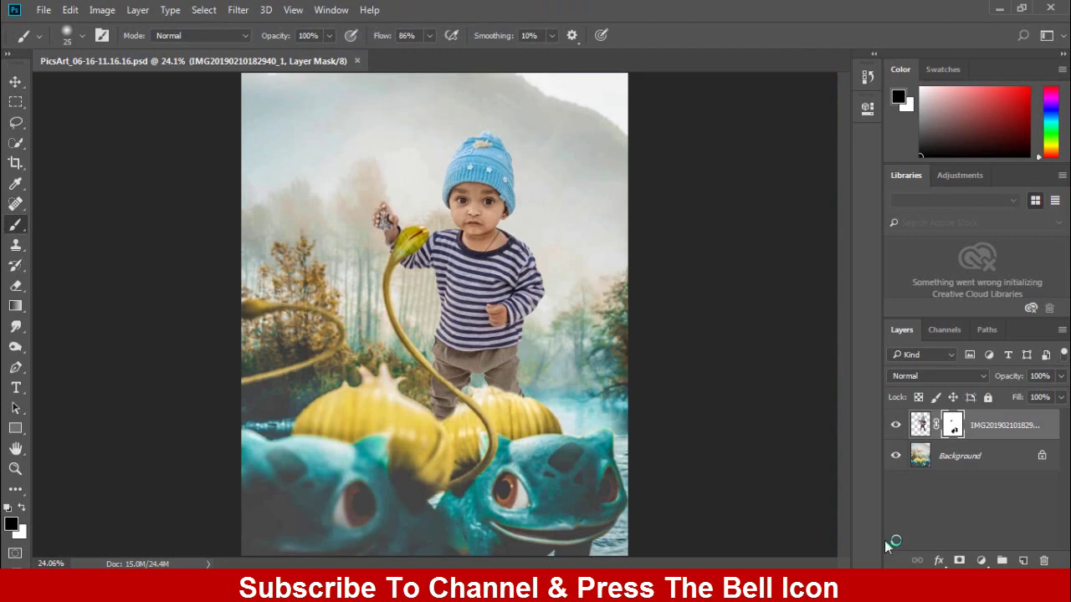
Step: Place the pokemon-ball-png_85778 image linked and shrink it to about half size
left_click(44, 10)
left_click(61, 303)
left_click(351, 244)
left_click(485, 349)
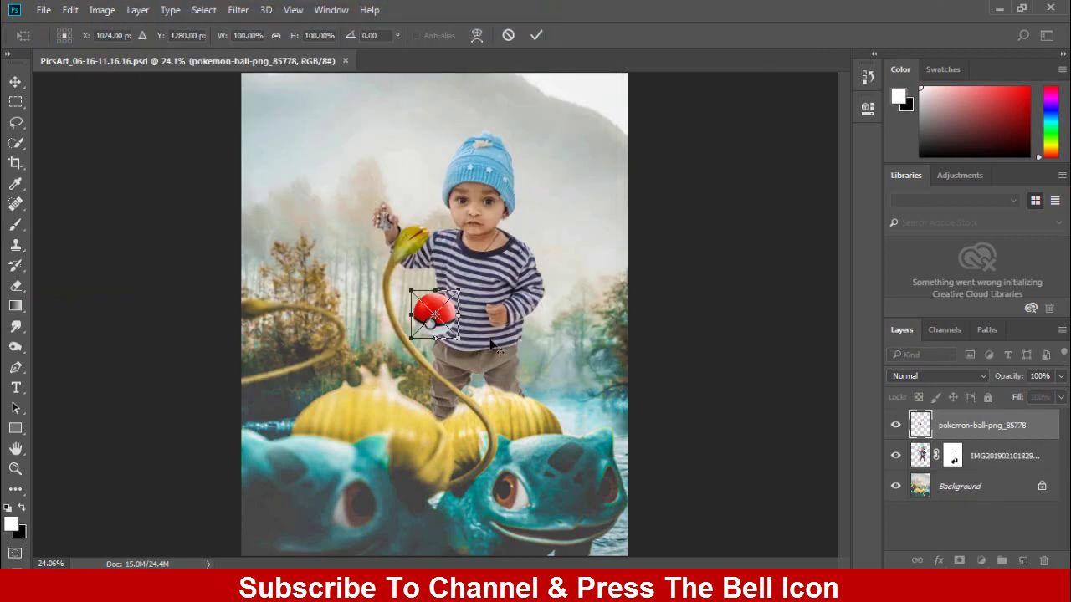
mouse_move(459, 339)
left_mouse_down()
mouse_move(437, 318)
mouse_move(362, 152)
left_mouse_up()
Step: Fit the Pokéball into the toddler's raised hand at about 53.5% scale
key("ctrl+plus")
key("ctrl+plus")
key("ctrl+plus")
left_click_drag(450, 149, 450, 335)
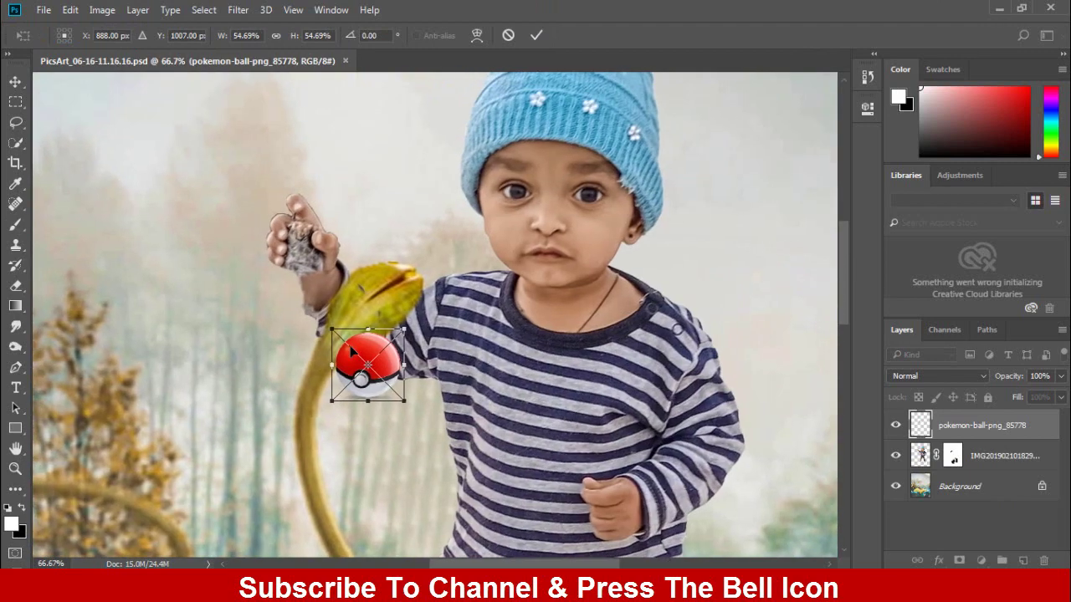
mouse_move(355, 343)
left_mouse_down()
mouse_move(293, 226)
mouse_move(332, 212)
left_mouse_up()
key("ctrl+plus")
key("ctrl+plus")
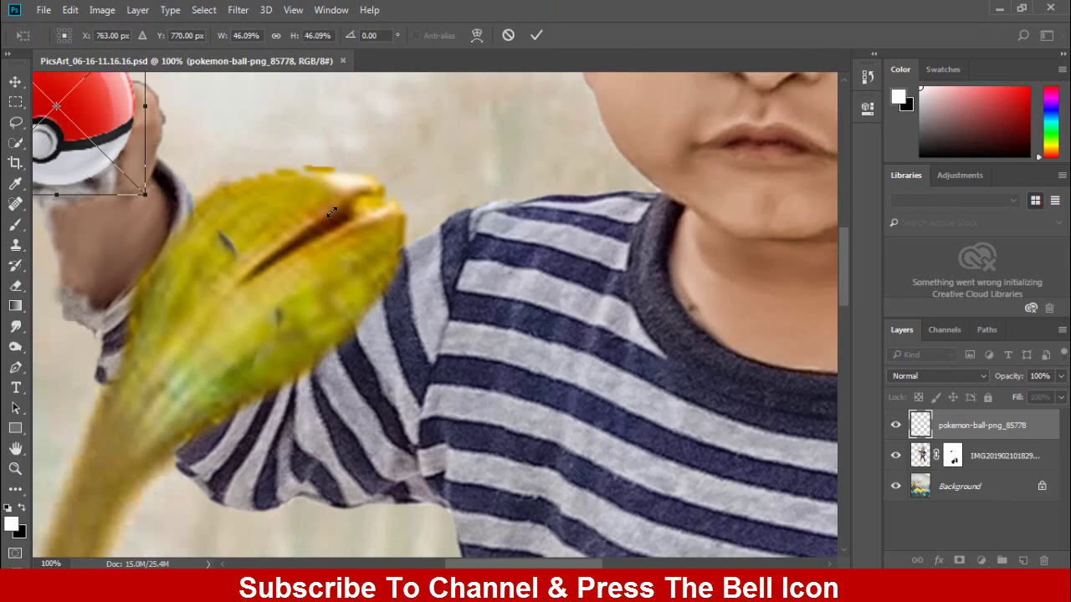
left_click_drag(285, 180, 590, 293)
left_click_drag(347, 155, 358, 168)
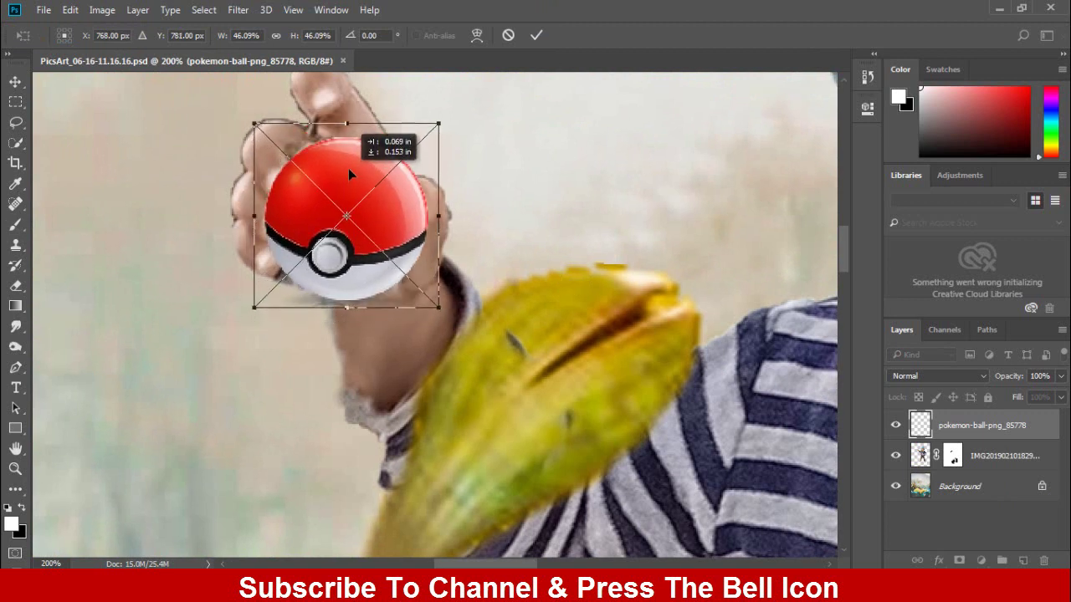
left_click_drag(441, 307, 447, 313)
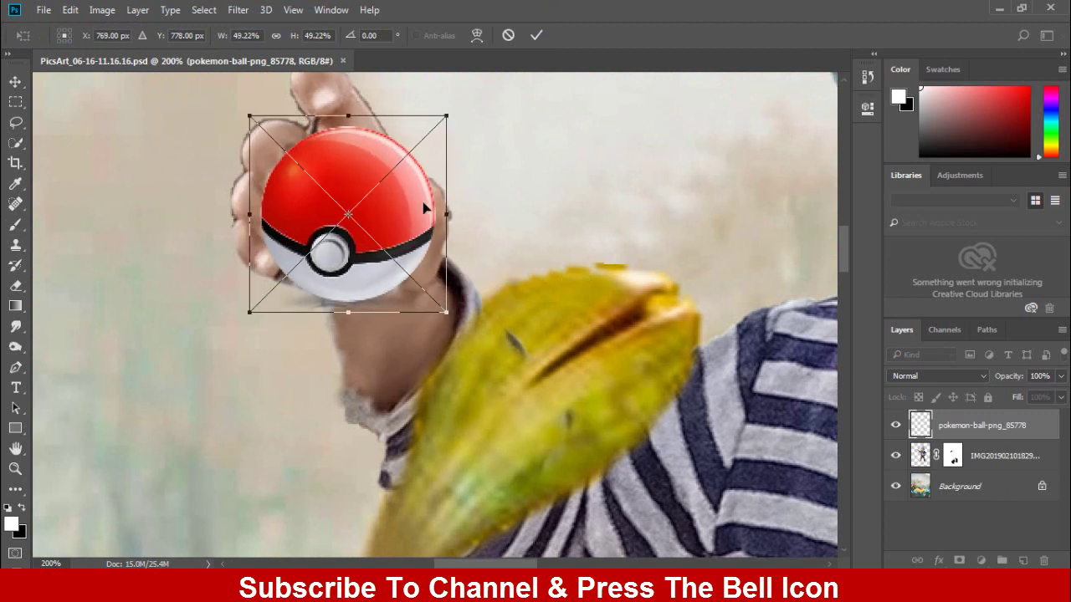
mouse_move(406, 216)
left_mouse_down()
mouse_move(393, 216)
mouse_move(400, 228)
left_mouse_up()
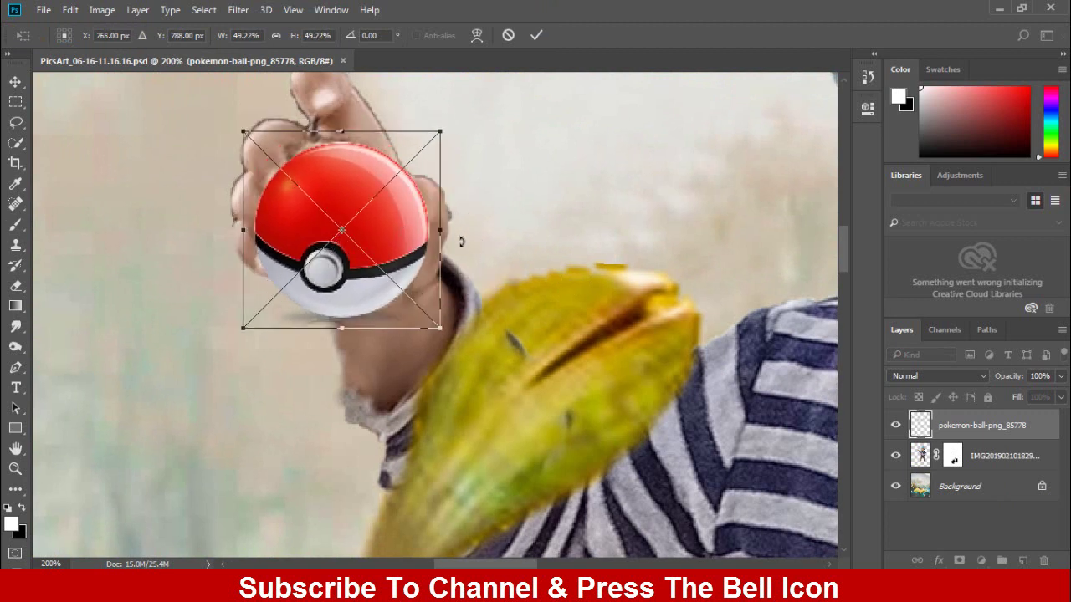
left_click_drag(441, 128, 451, 109)
left_click_drag(419, 204, 414, 206)
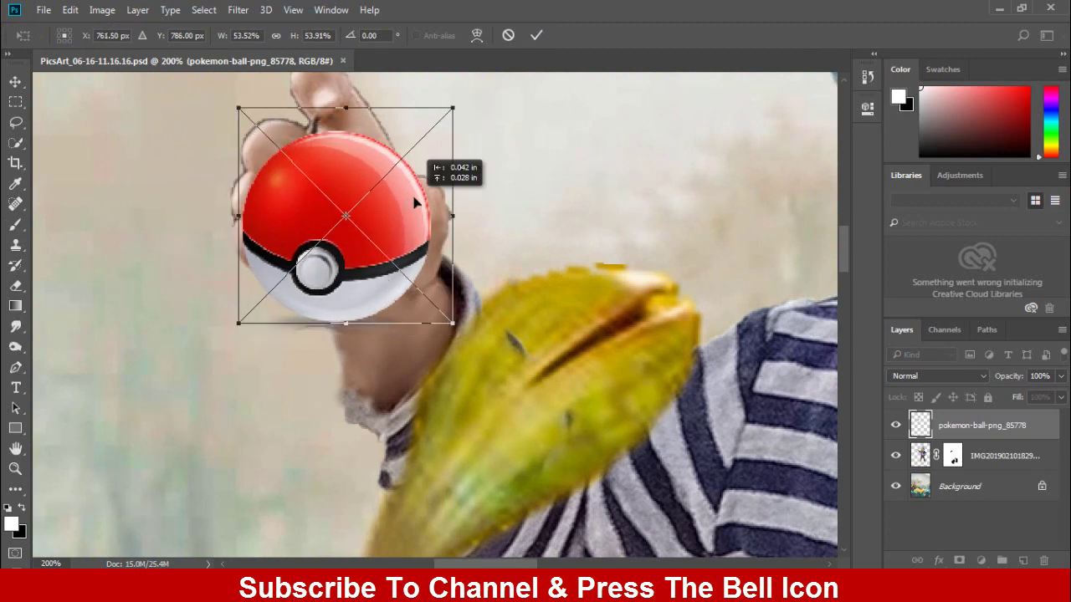
Step: Commit the Pokéball, rasterize it, lower its opacity and add a layer mask
key("Return")
key("b")
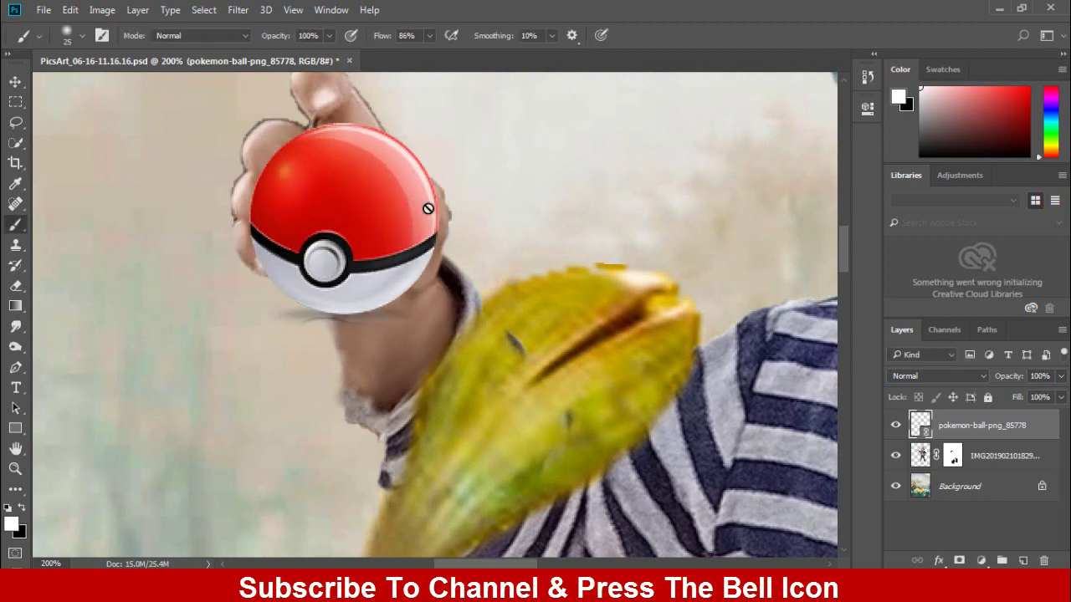
right_click(964, 429)
left_click(662, 379)
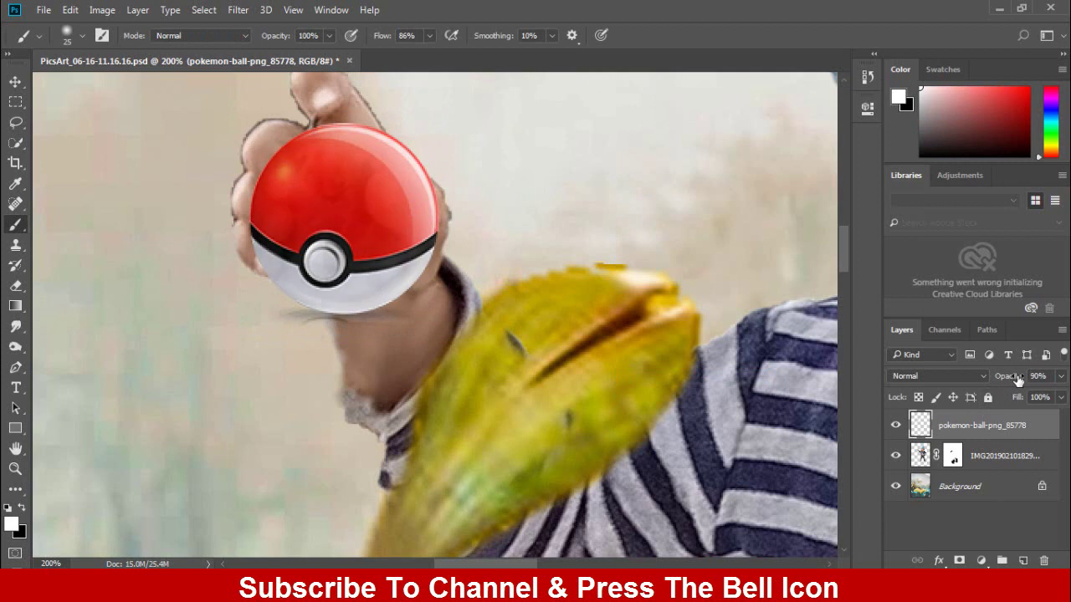
left_click_drag(1014, 377, 1001, 382)
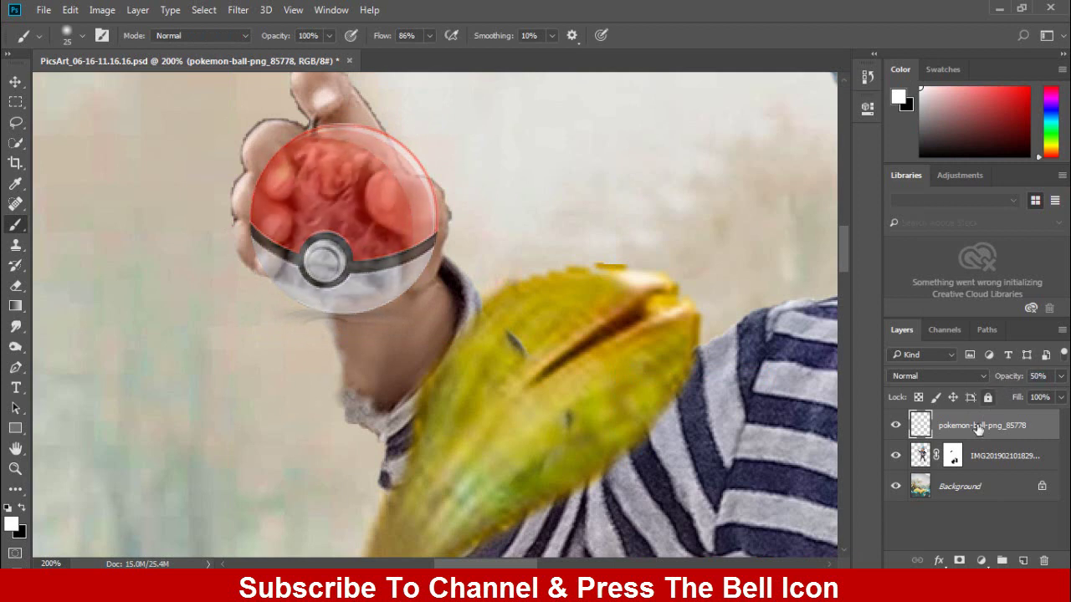
left_click(958, 562)
Step: Load and clear the toddler's selection, then reselect the Pokéball layer
left_click(925, 460)
left_click(925, 460, "ctrl")
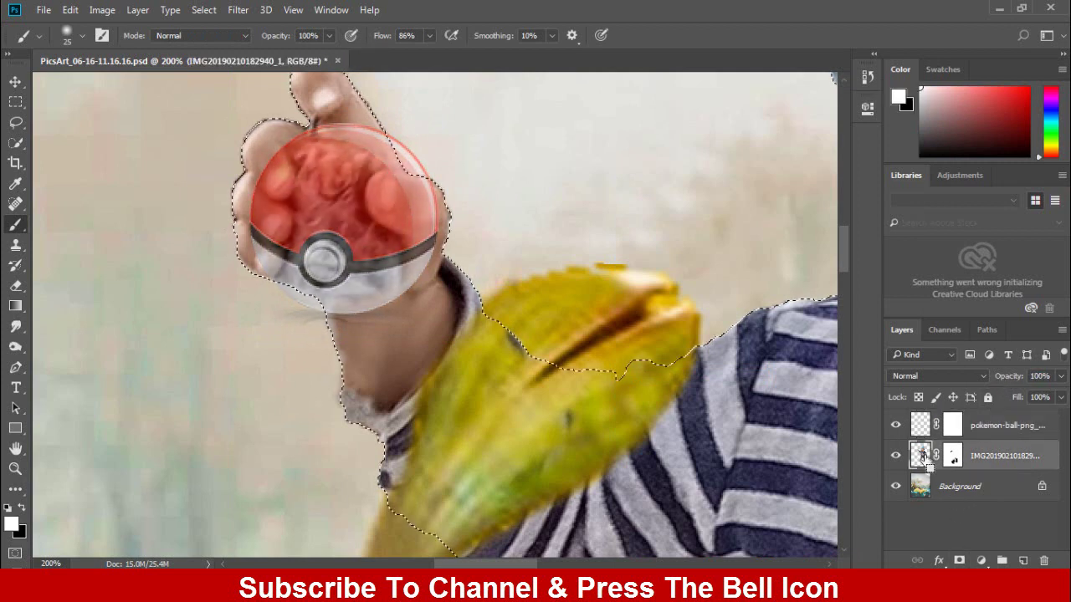
key("ctrl+d")
left_click(955, 427)
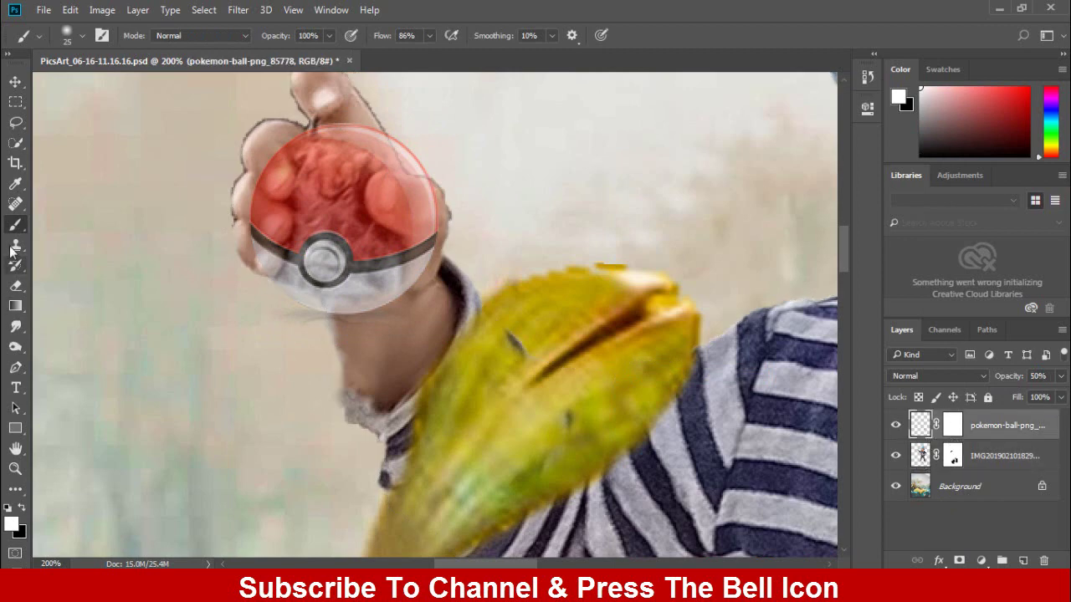
Step: Zoom to 400% and set a small black brush on the Pokéball's mask
key("ctrl+plus")
key("ctrl+plus")
key("bracketleft")
key("bracketleft")
scroll(301, 252, "up", 5)
scroll(301, 252, "left", 5)
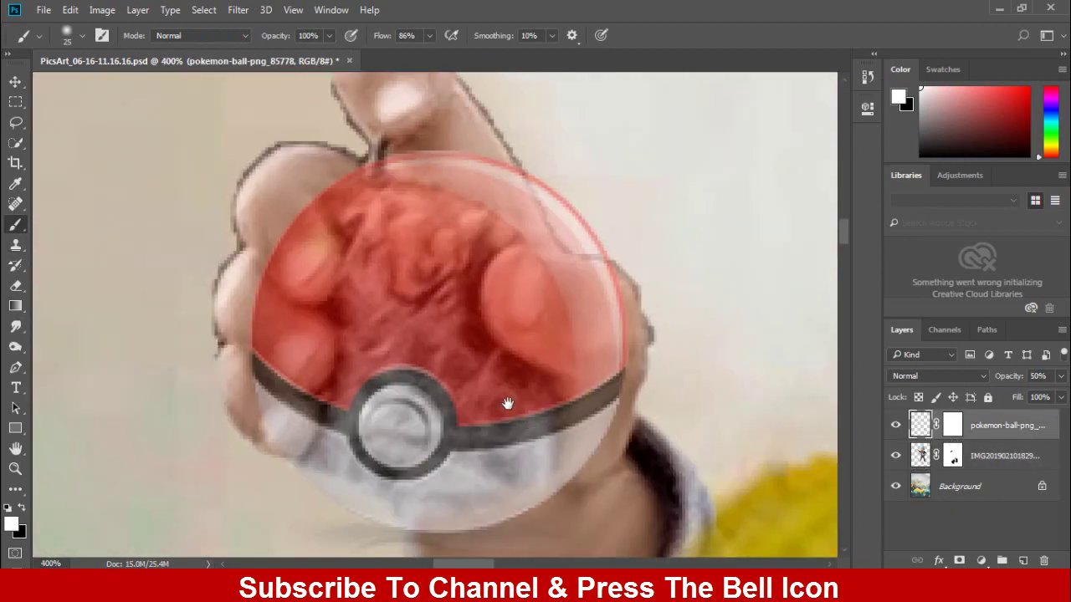
left_click_drag(301, 252, 293, 232)
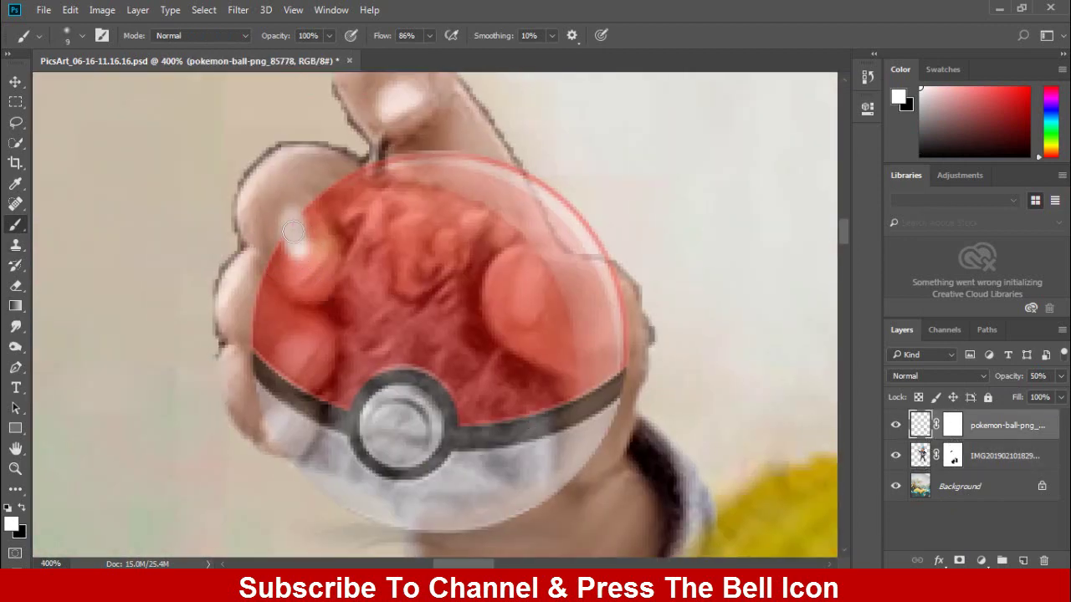
key("ctrl+z")
left_click(953, 425)
key("x")
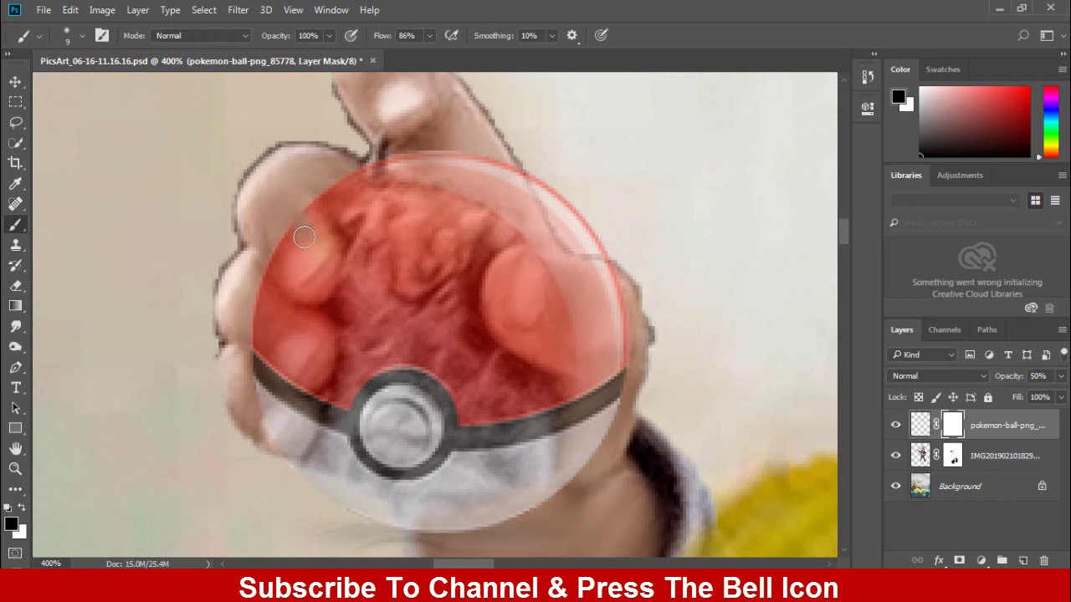
Step: Paint the mask so the toddler's fingers and thumb show over the Pokéball
mouse_move(308, 217)
left_mouse_down()
mouse_move(318, 264)
mouse_move(304, 292)
left_mouse_up()
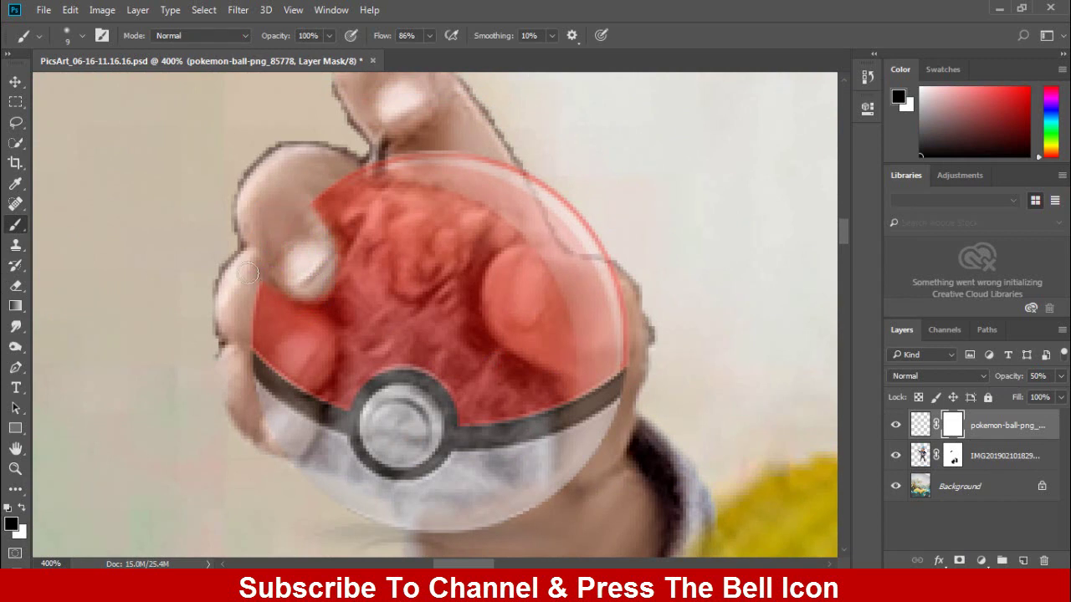
mouse_move(248, 274)
left_mouse_down()
mouse_move(304, 307)
mouse_move(315, 360)
mouse_move(258, 309)
mouse_move(276, 368)
mouse_move(293, 322)
mouse_move(276, 394)
mouse_move(316, 368)
mouse_move(303, 410)
left_mouse_up()
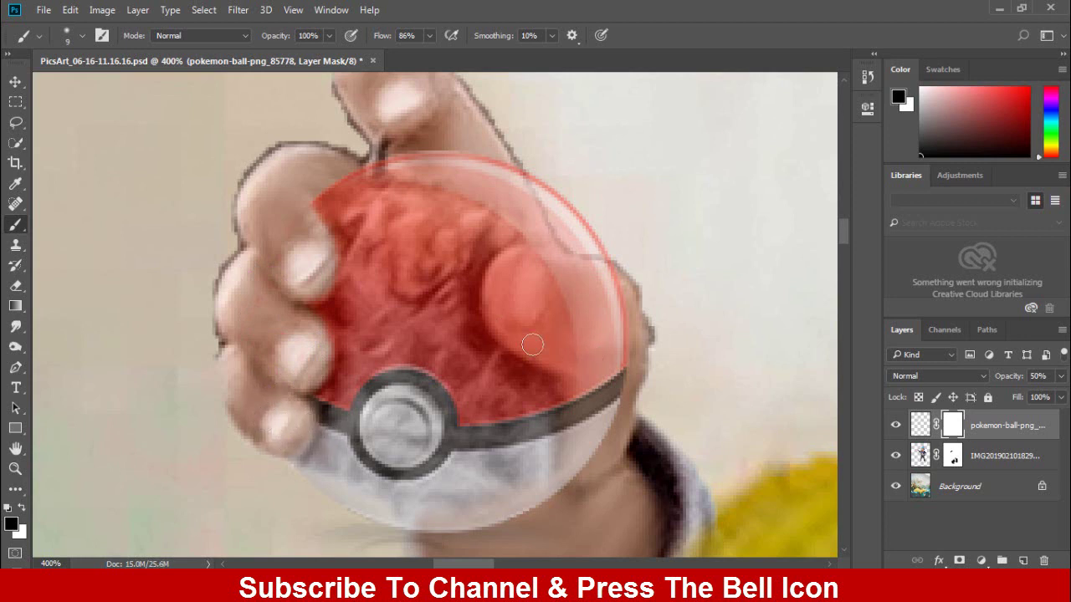
mouse_move(622, 353)
left_mouse_down()
mouse_move(603, 268)
mouse_move(633, 360)
left_mouse_up()
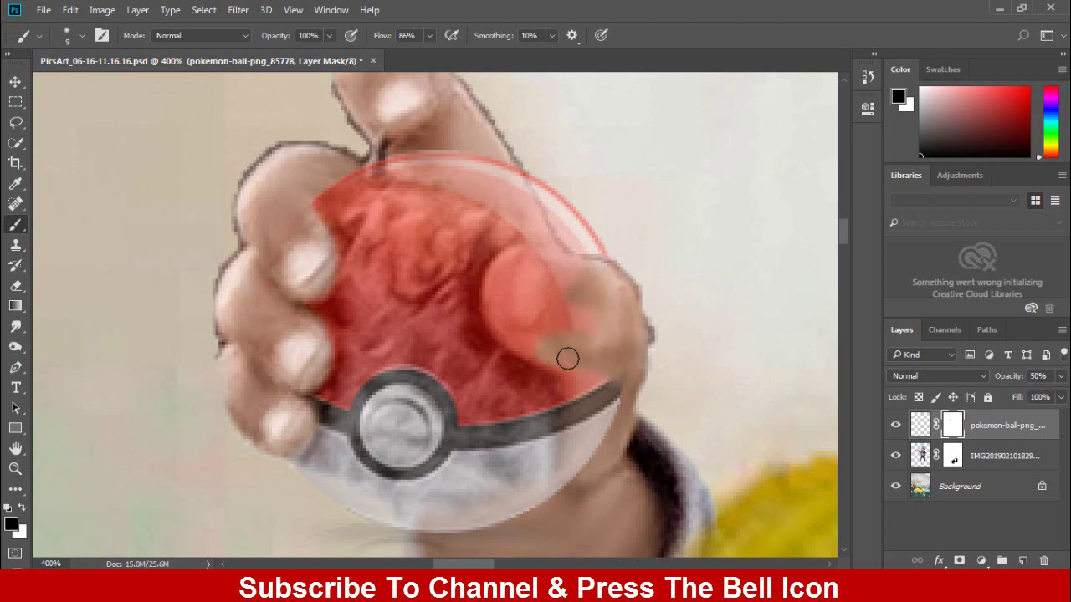
mouse_move(542, 323)
left_mouse_down()
mouse_move(560, 270)
mouse_move(495, 292)
mouse_move(511, 333)
mouse_move(533, 346)
mouse_move(526, 290)
mouse_move(585, 312)
left_mouse_up()
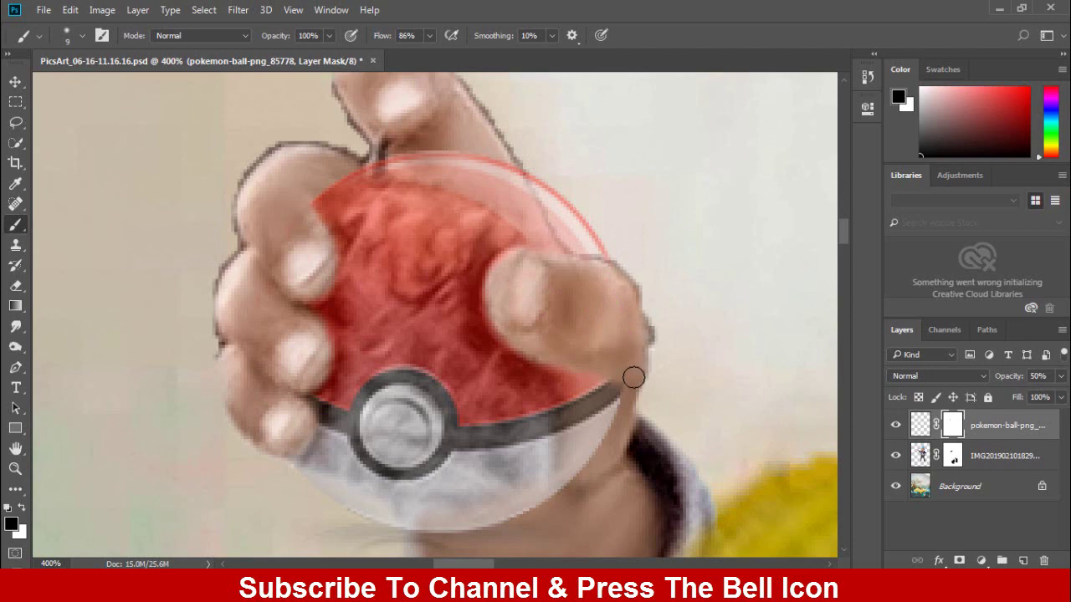
key("ctrl+0")
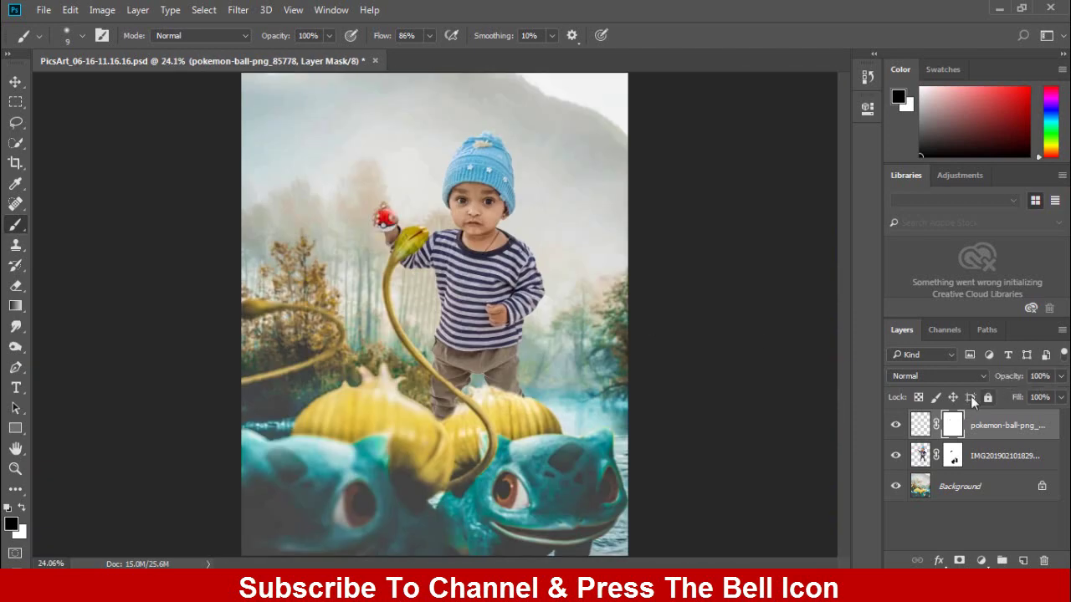
Step: Desaturate the Pokéball pixels with Hue/Saturation at −52
left_click(922, 424)
left_click(102, 9)
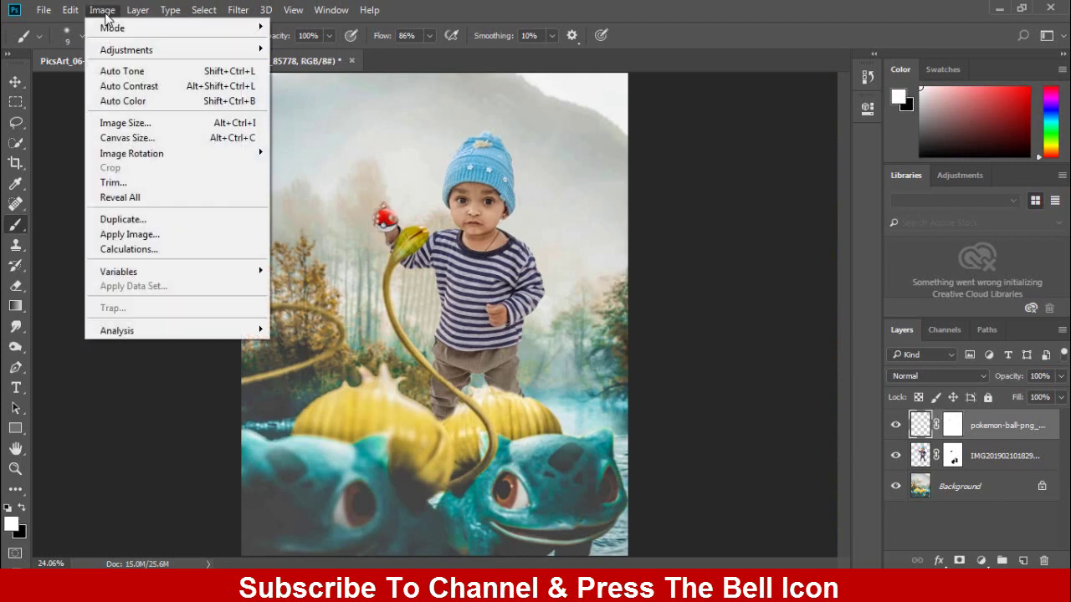
left_click(360, 134)
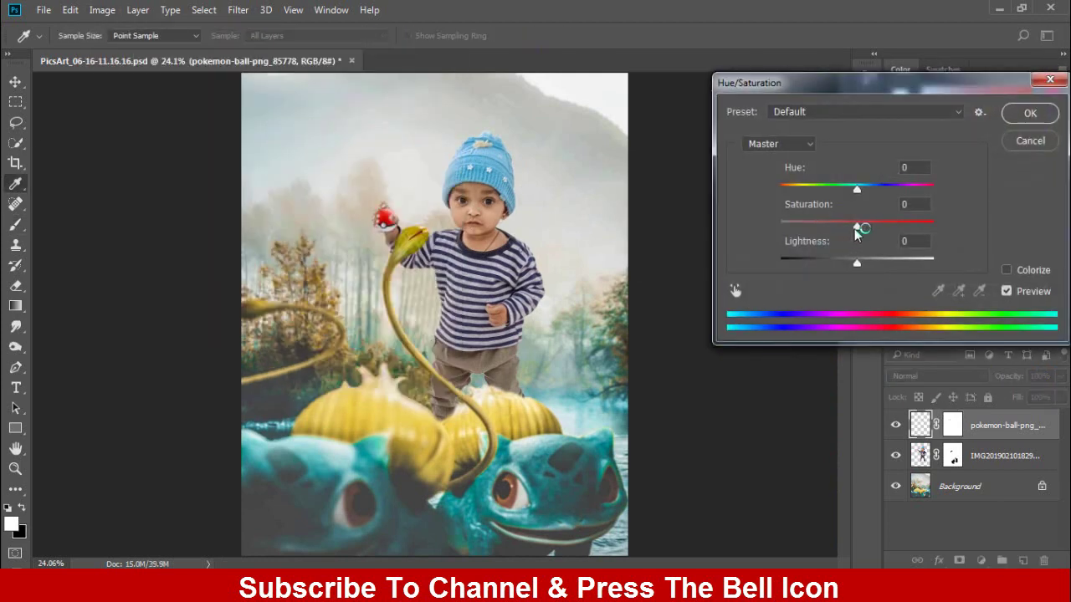
left_click_drag(856, 228, 818, 228)
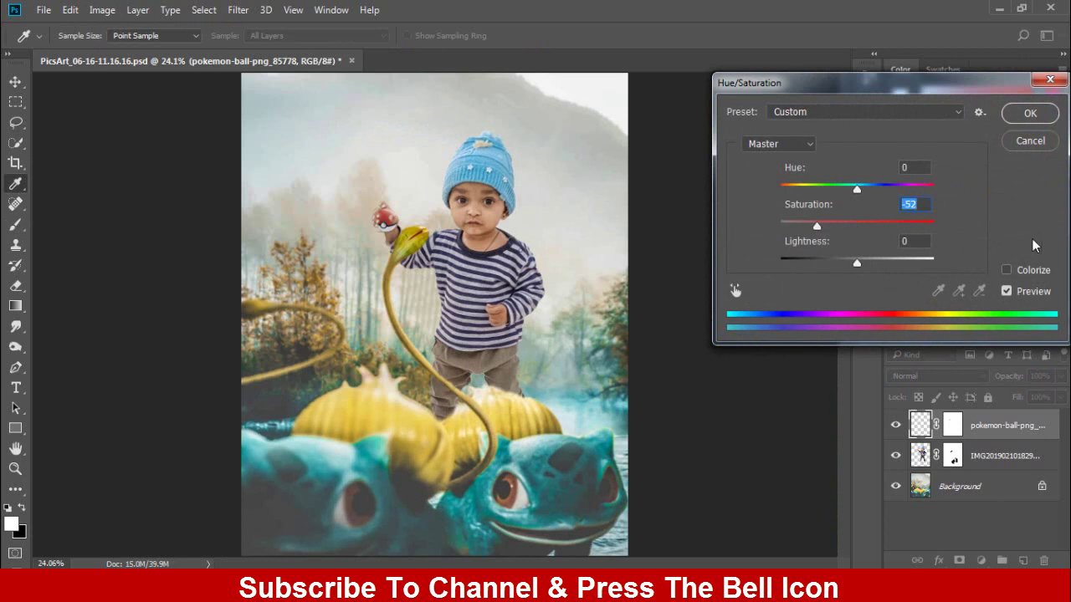
left_click(1030, 114)
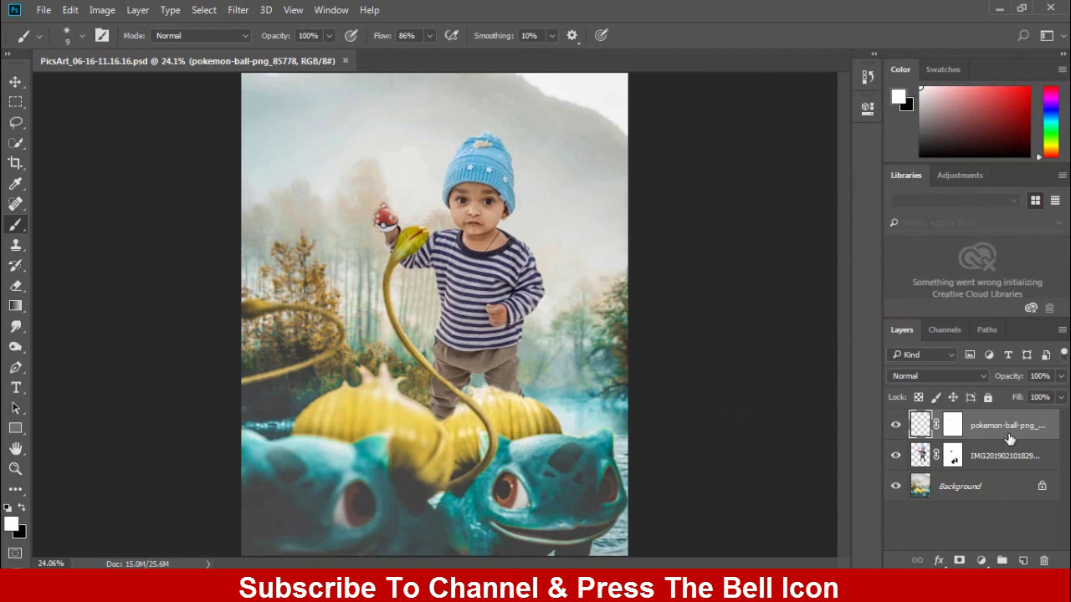
Step: Place the Detective Pikachu image above the Background layer, beside the child's head
left_click(962, 485)
key("v")
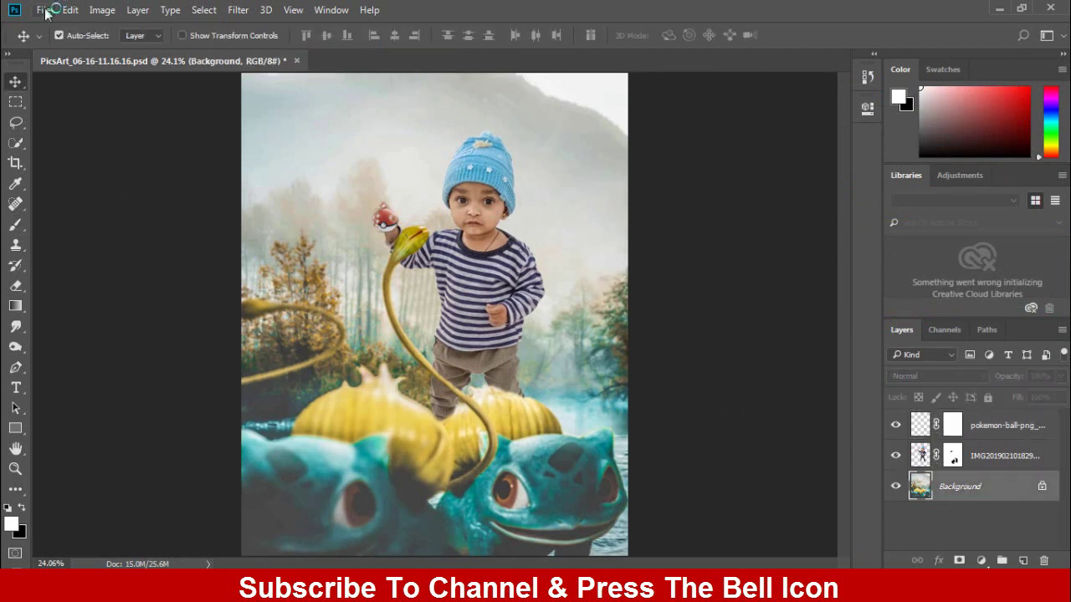
left_click(47, 12)
left_click(84, 298)
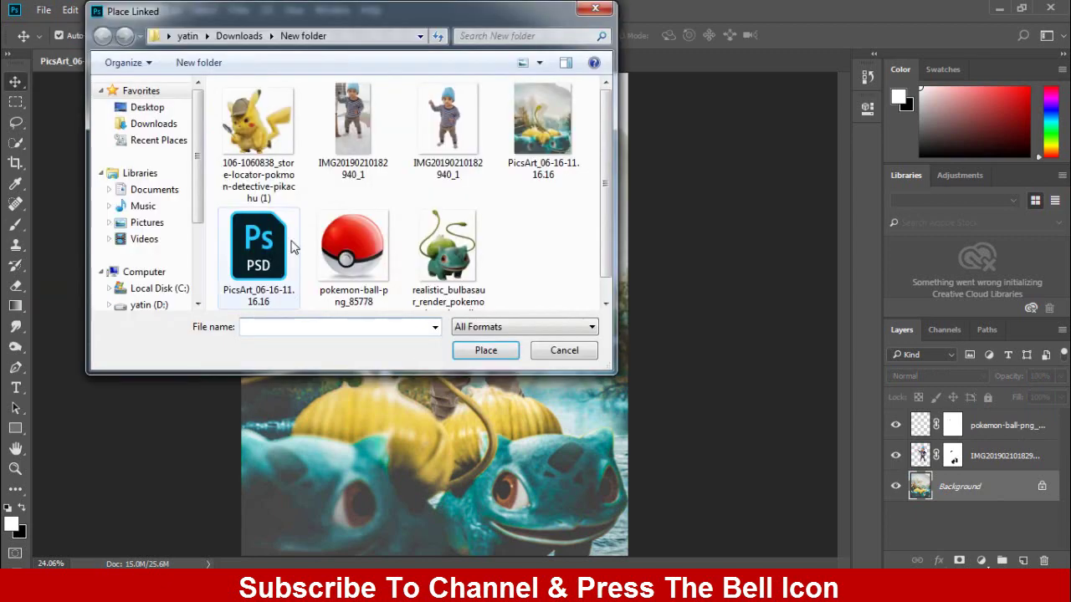
left_click(489, 352)
mouse_move(425, 285)
left_mouse_down()
mouse_move(458, 175)
mouse_move(492, 204)
mouse_move(481, 203)
mouse_move(552, 200)
mouse_move(549, 186)
left_mouse_up()
Step: Flip Pikachu horizontally, tilt it about 14.65° and resize it peeking over the shoulder
right_click(483, 192)
left_click(523, 409)
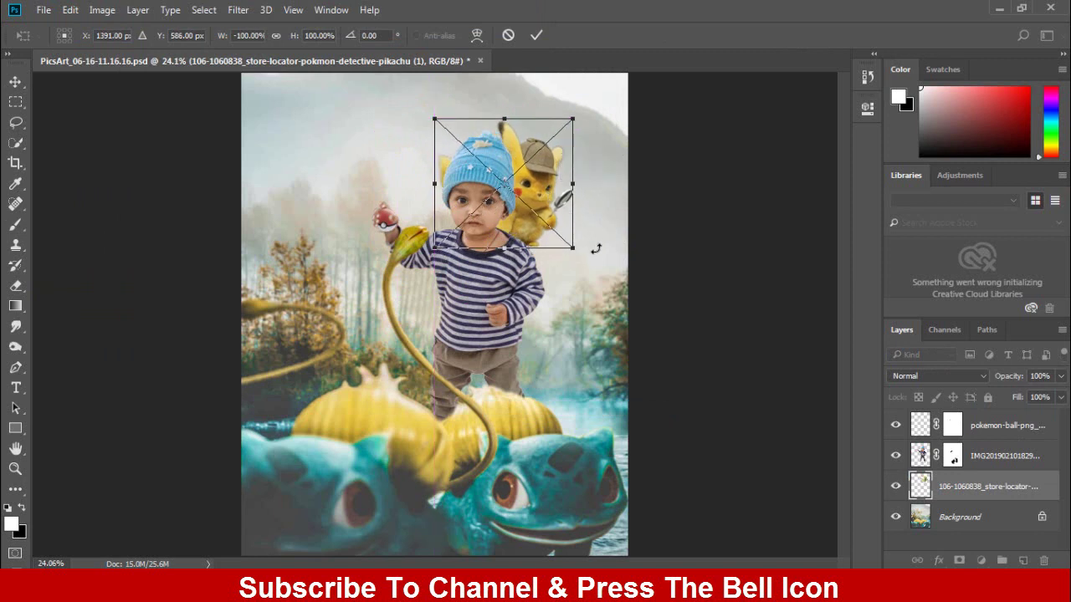
left_click_drag(591, 251, 586, 267)
left_click_drag(538, 206, 530, 201)
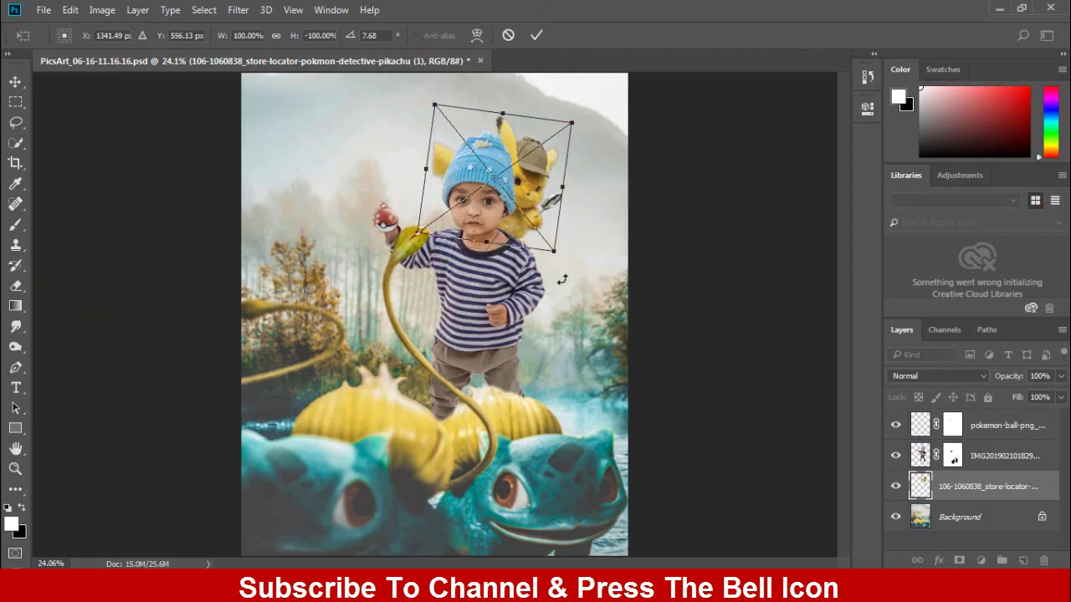
left_click_drag(556, 251, 565, 262)
left_click_drag(600, 179, 558, 214)
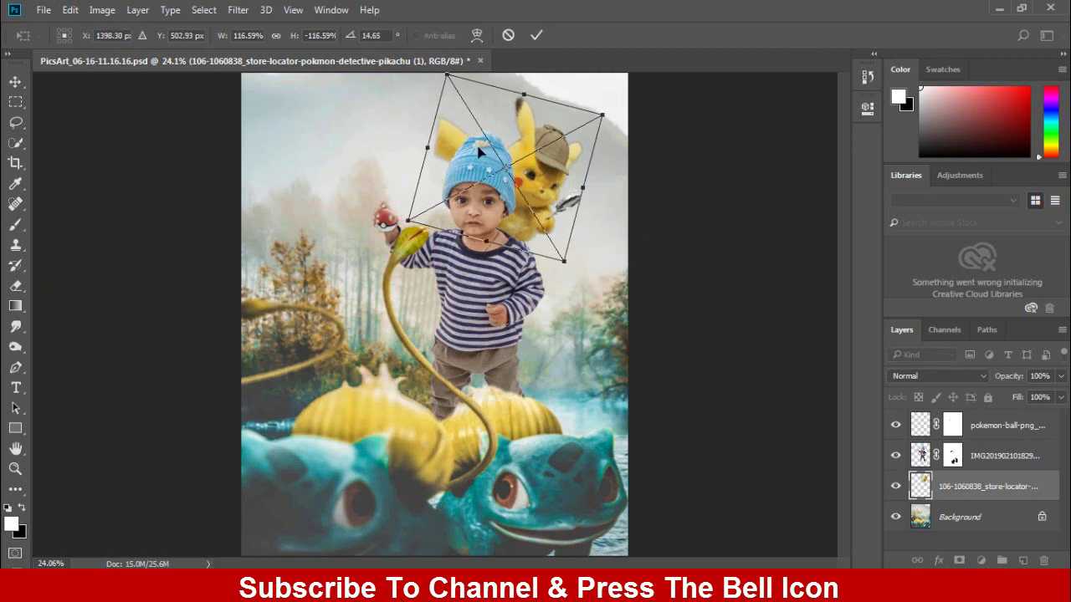
left_click_drag(601, 114, 594, 131)
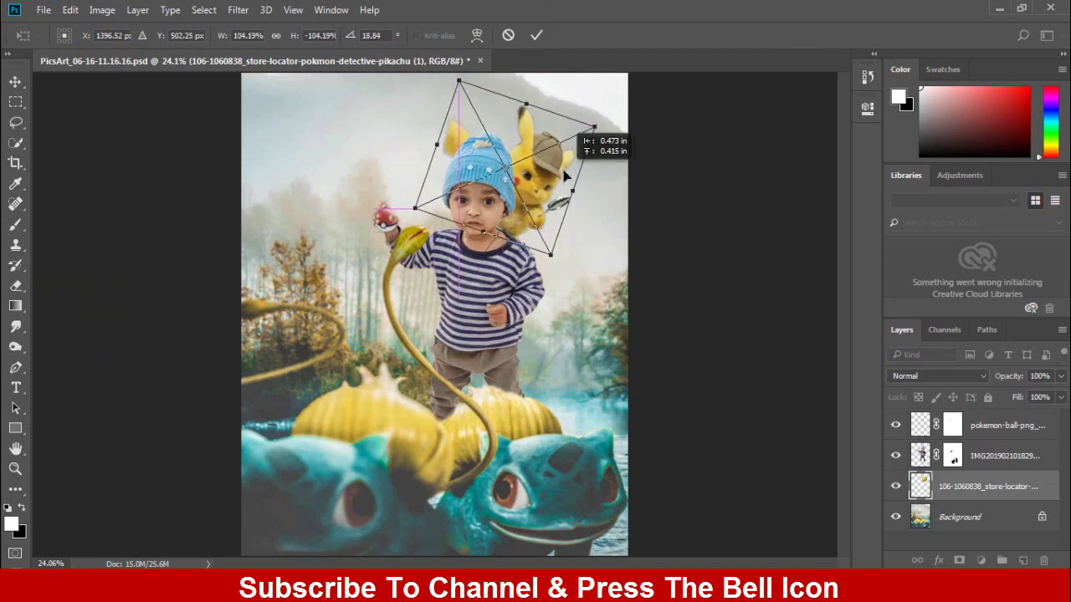
key("Return")
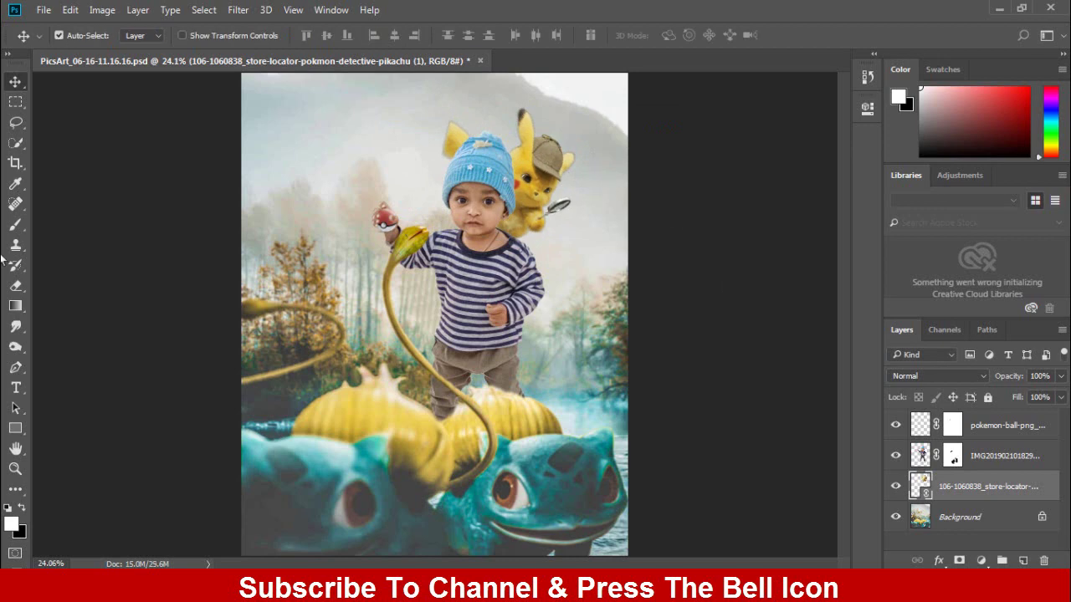
Step: Rasterize the Pikachu layer and switch to the Dodge tool
right_click(1013, 487)
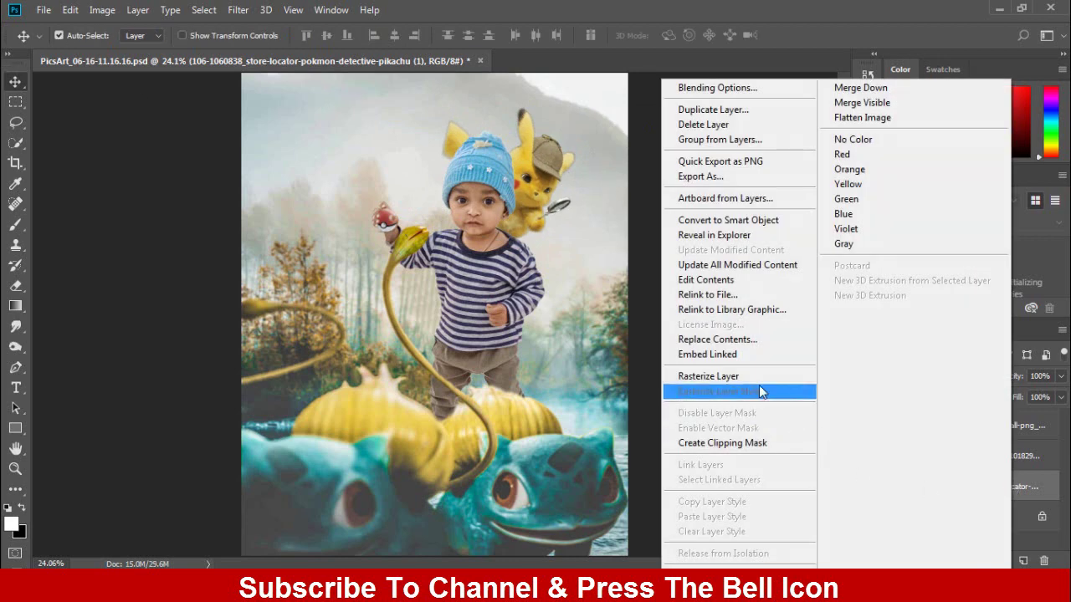
left_click(751, 373)
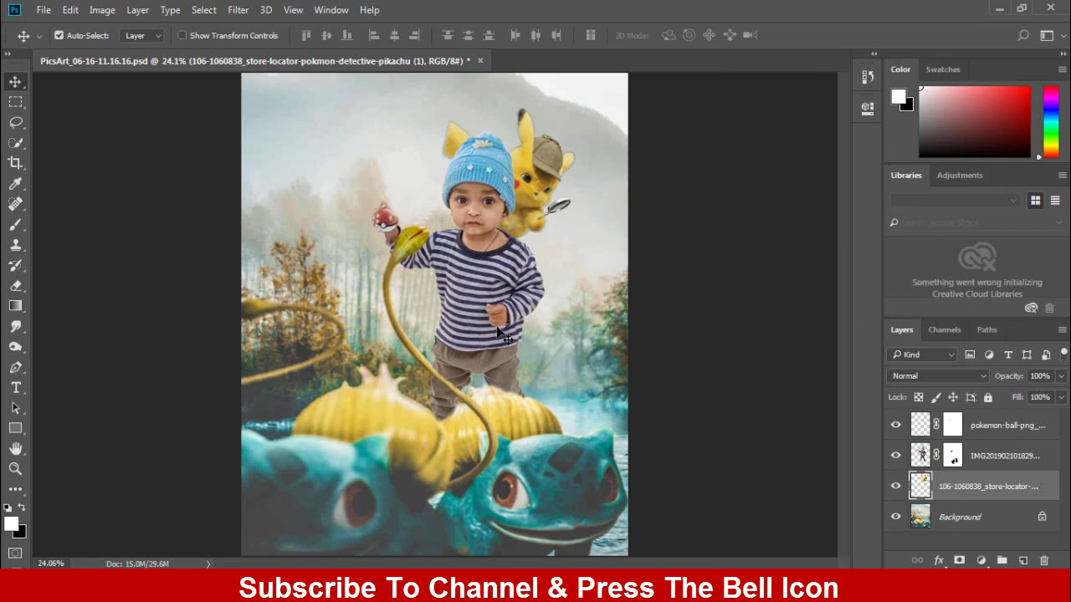
left_click(15, 346)
left_click(76, 351)
key("ctrl+plus")
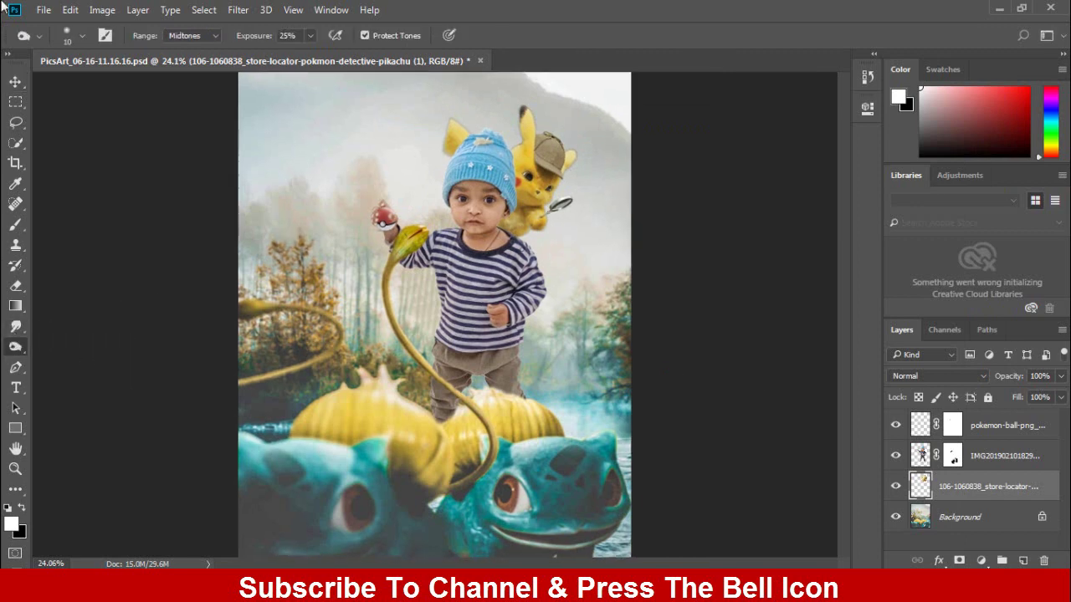
key("ctrl+plus")
key("ctrl+plus")
left_click_drag(502, 174, 458, 392)
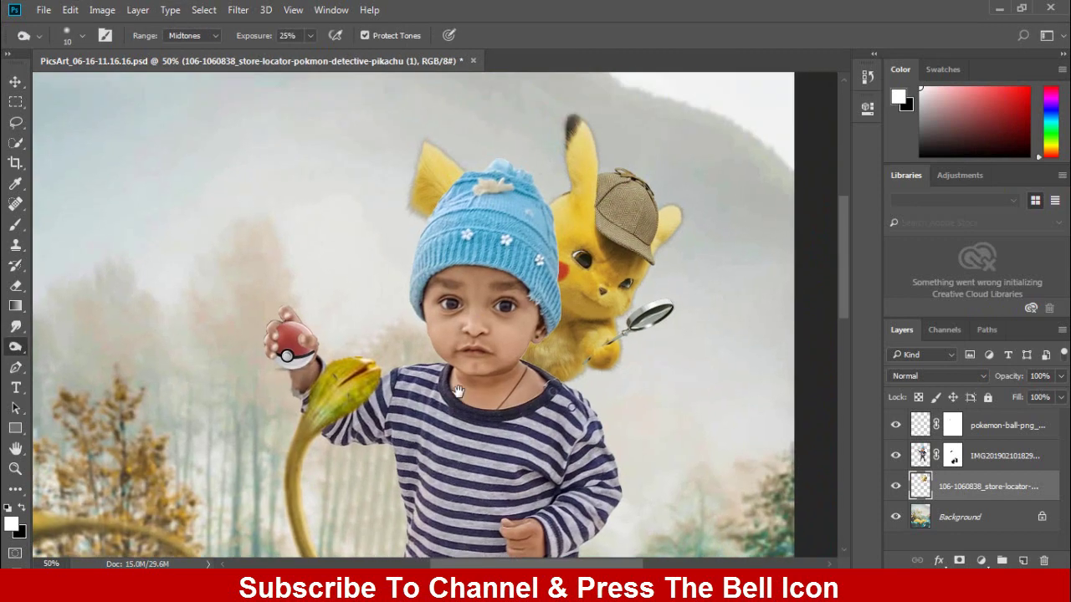
Step: Lighten Pikachu's fur and ear around the hat with a size 100 dodge brush
key("bracketright")
key("bracketright")
key("bracketright")
mouse_move(552, 223)
left_mouse_down()
mouse_move(511, 359)
mouse_move(491, 363)
mouse_move(533, 334)
mouse_move(565, 208)
left_mouse_up()
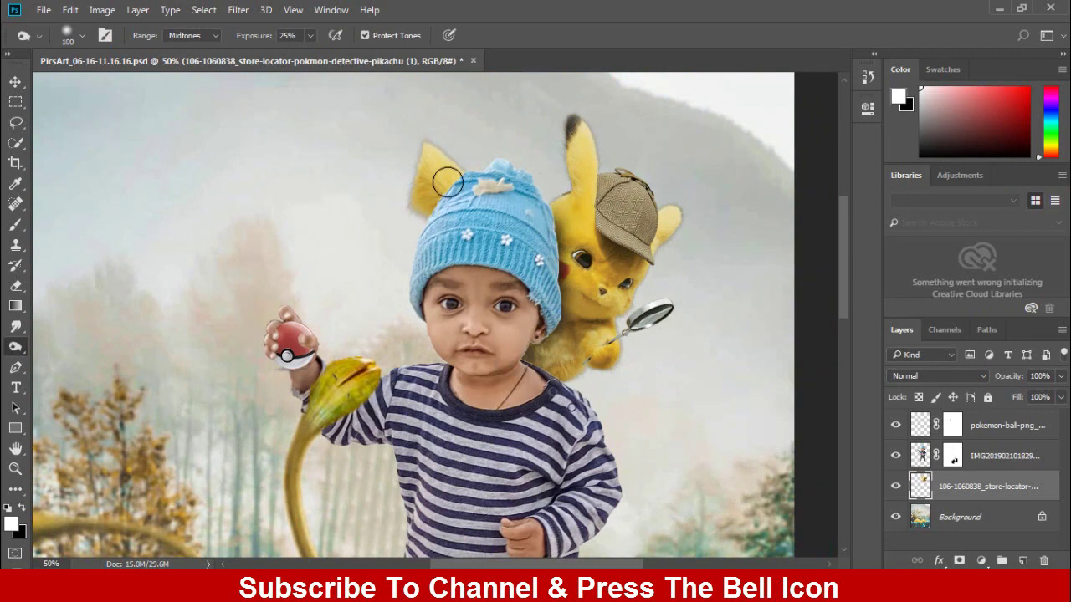
mouse_move(441, 179)
left_mouse_down()
mouse_move(455, 179)
mouse_move(429, 230)
left_mouse_up()
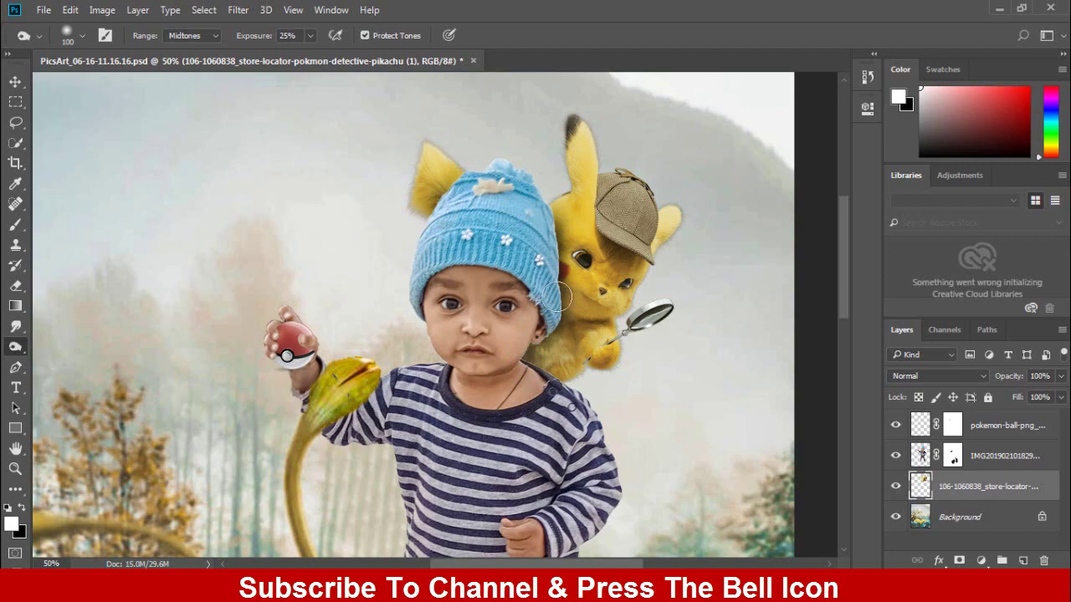
mouse_move(562, 297)
left_mouse_down()
mouse_move(553, 341)
mouse_move(535, 257)
mouse_move(551, 191)
left_mouse_up()
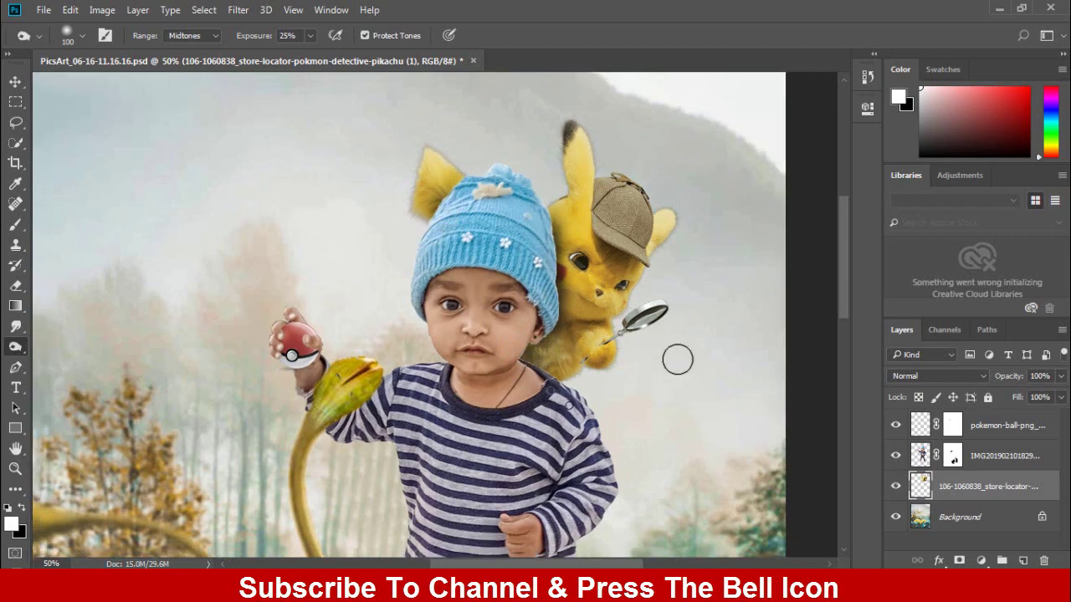
scroll(677, 359, "down", 2)
scroll(677, 359, "up", 3)
key("ctrl+plus")
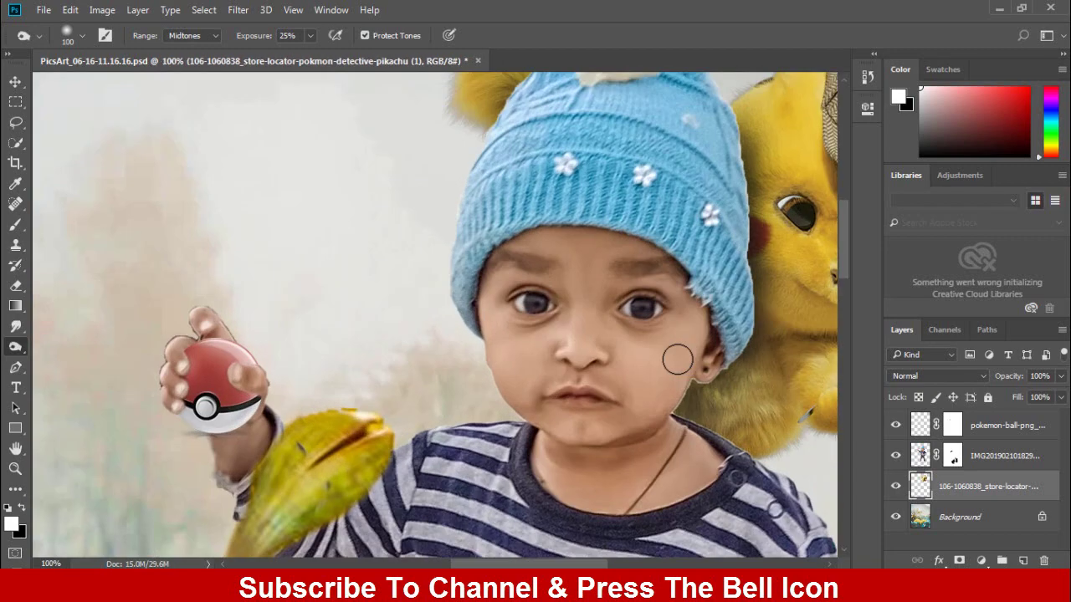
Step: On the pokemon-ball layer, darken the ball edge around the thumb with a size-15 brush, then fit the composite on screen
left_click(923, 429)
key("ctrl+plus")
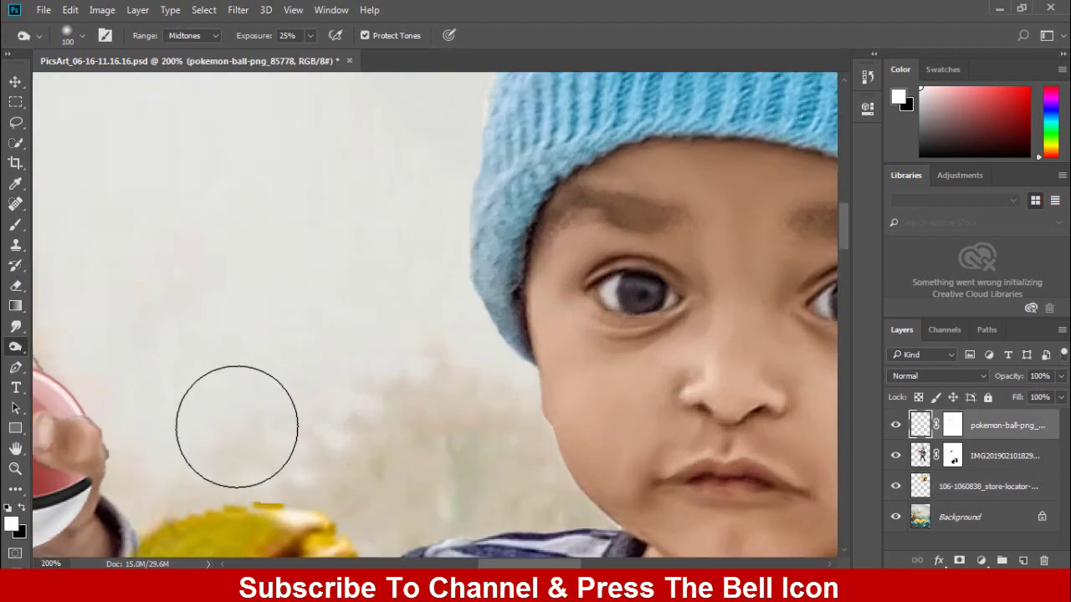
left_click_drag(236, 425, 621, 283)
key("bracketleft")
key("bracketleft")
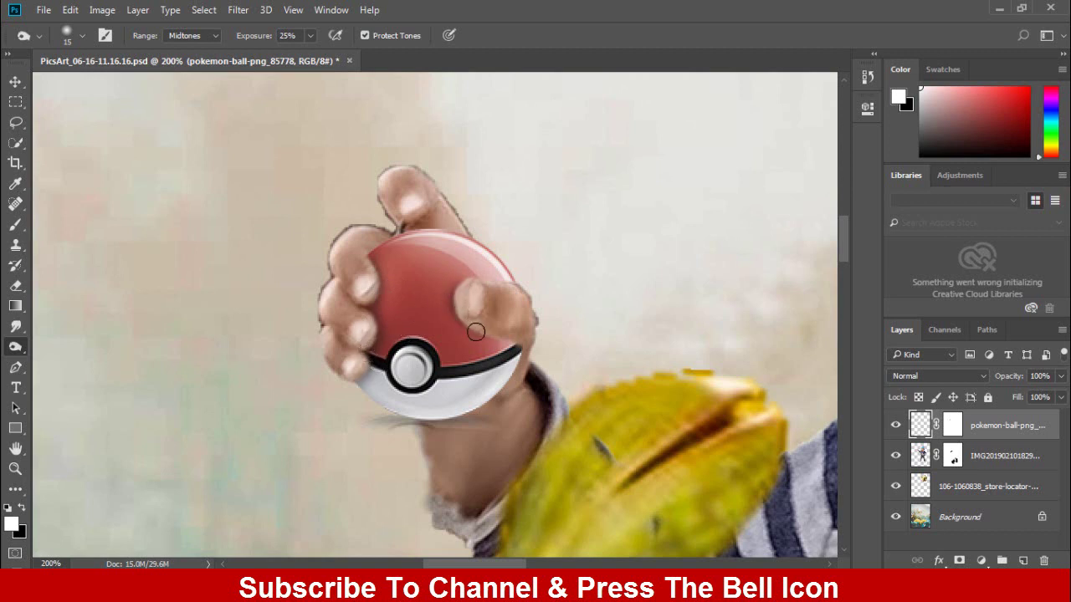
left_click_drag(474, 334, 491, 328)
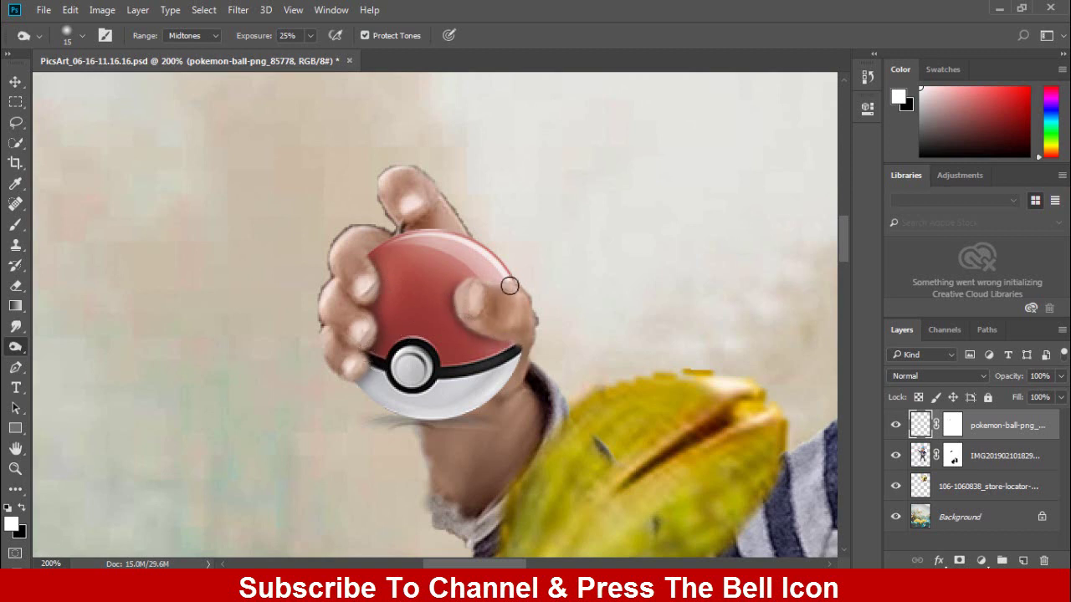
left_click_drag(490, 283, 472, 277)
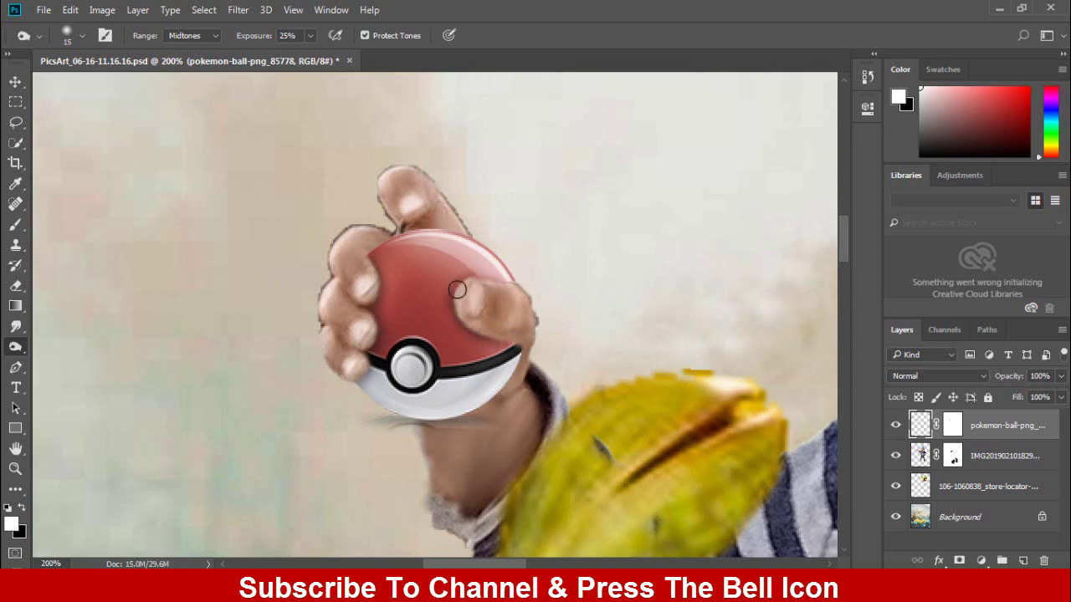
key("ctrl+0")
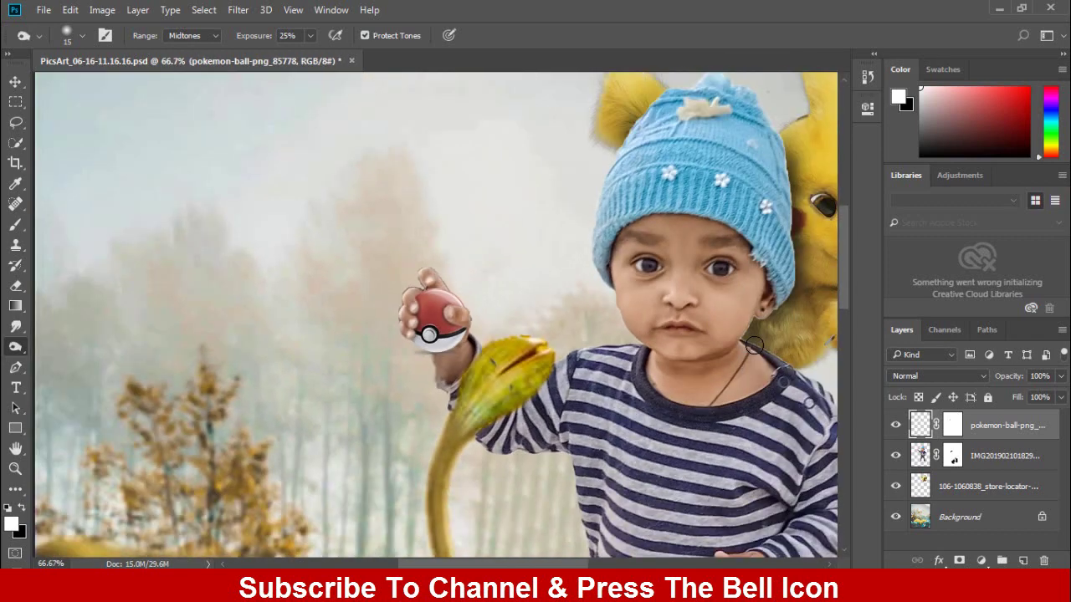